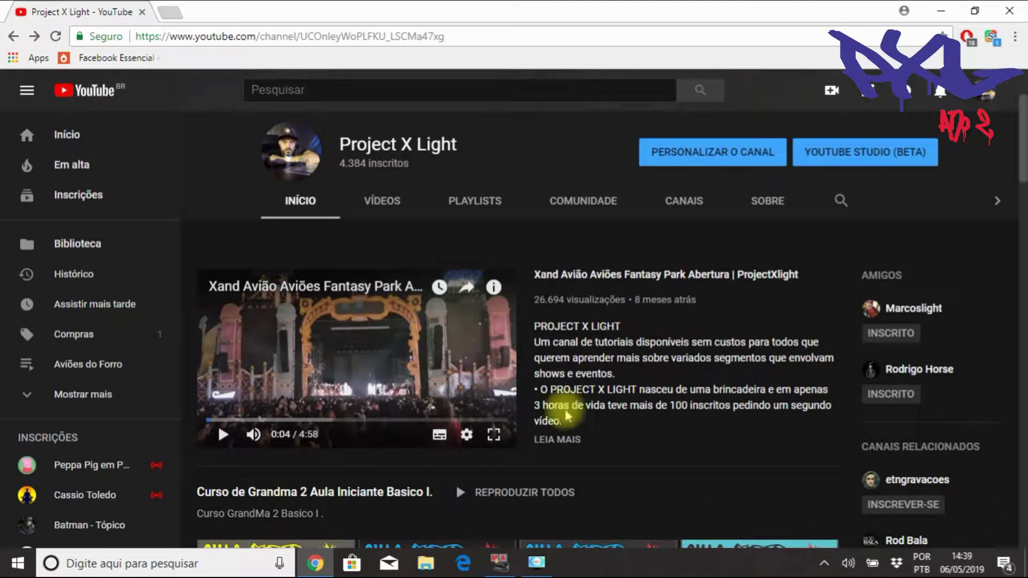
Look through the video playlists on the Project X Light channel page.
scroll(538, 362, down, 9)
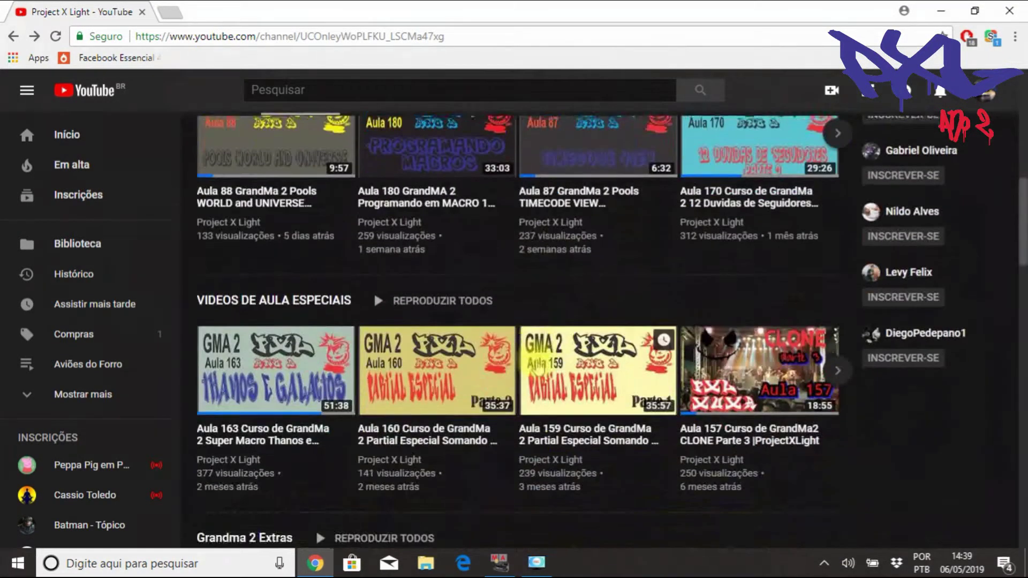
scroll(537, 362, up, 11)
scroll(539, 357, down, 10)
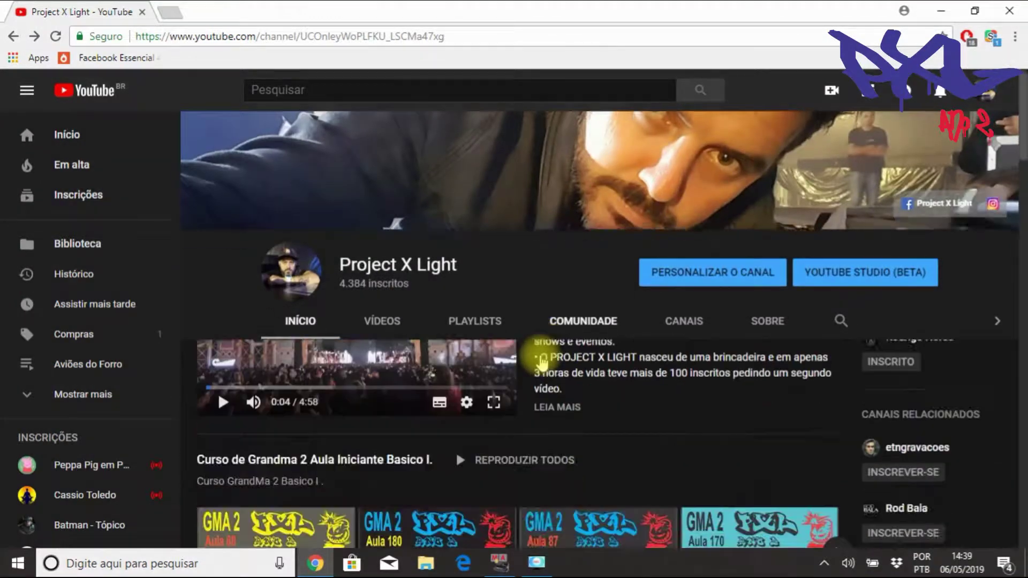
scroll(540, 357, down, 10)
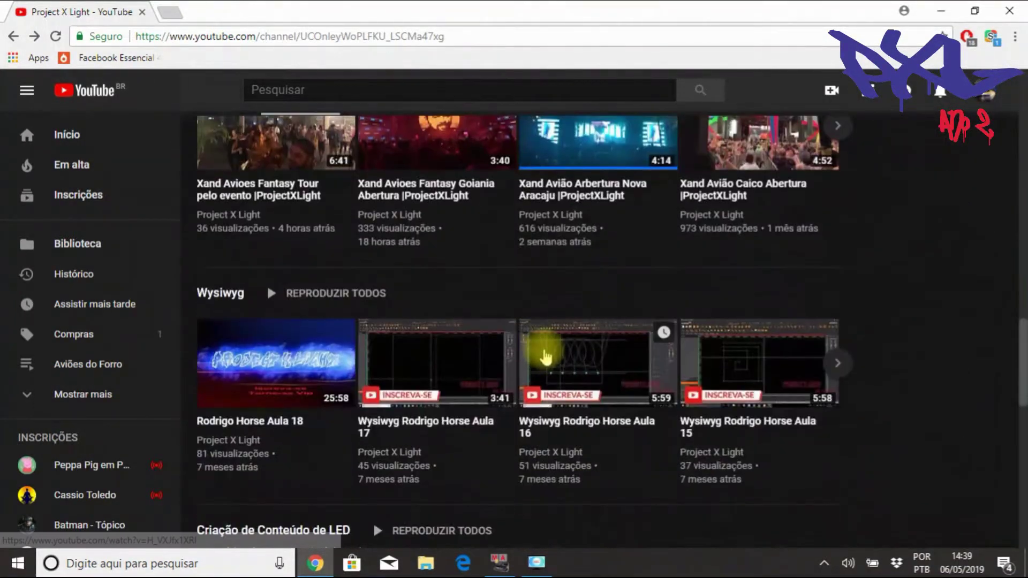
scroll(542, 357, up, 13)
scroll(547, 356, up, 10)
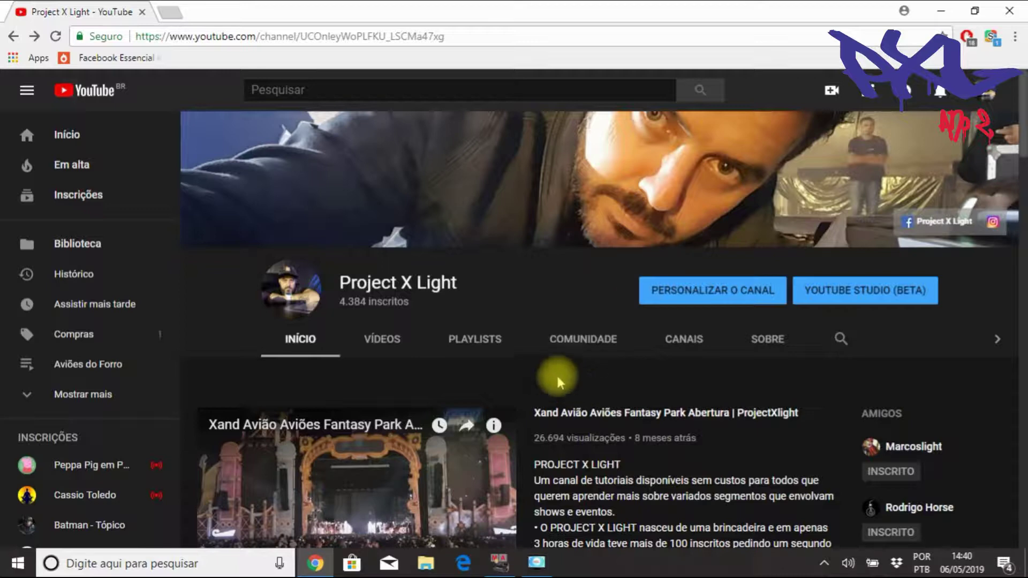
mouse_move(313, 289)
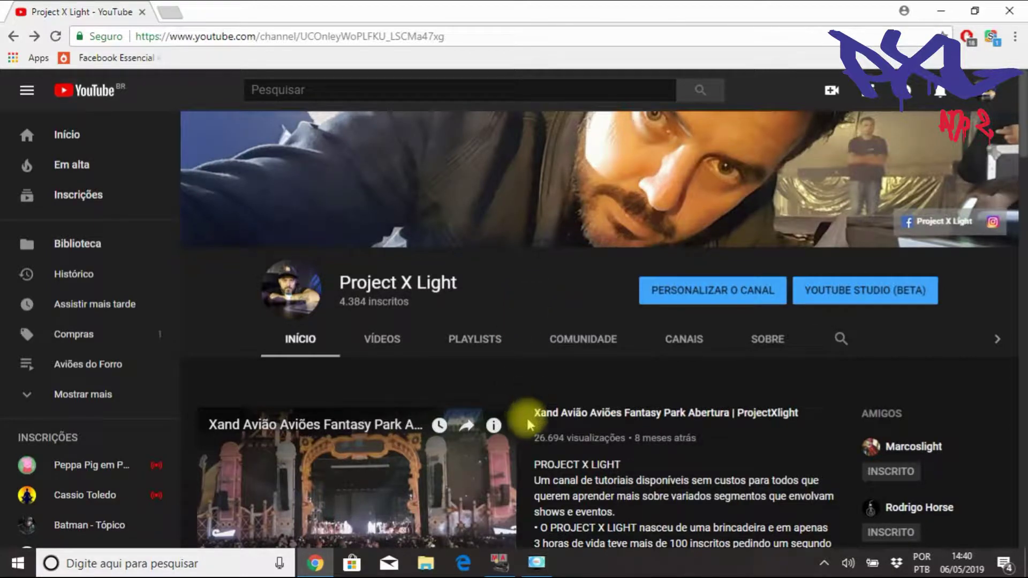
Switch to grandMA2 onPC, delete the Layout View window and clear all remaining windows from the screen.
click(498, 567)
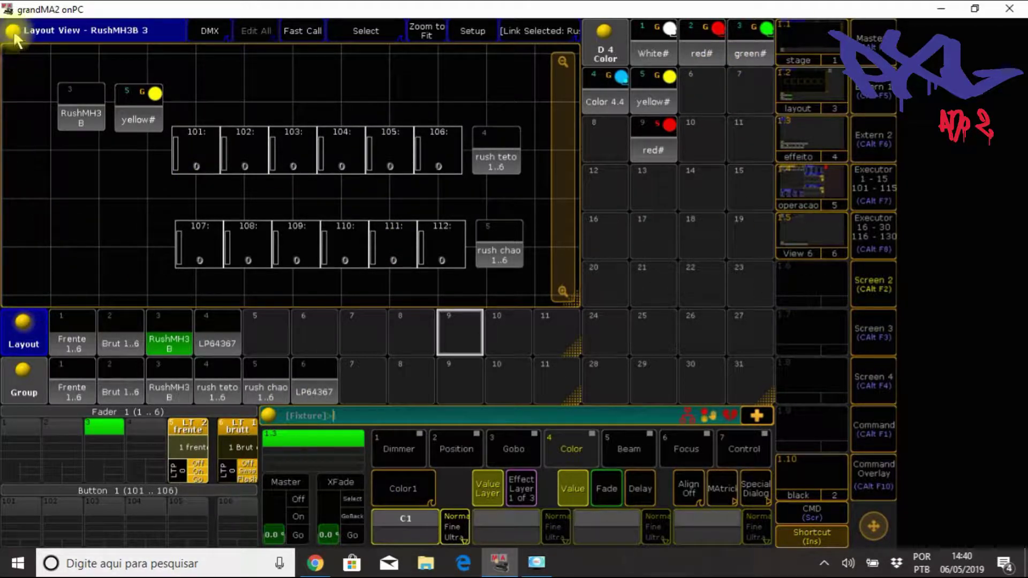
click(144, 97)
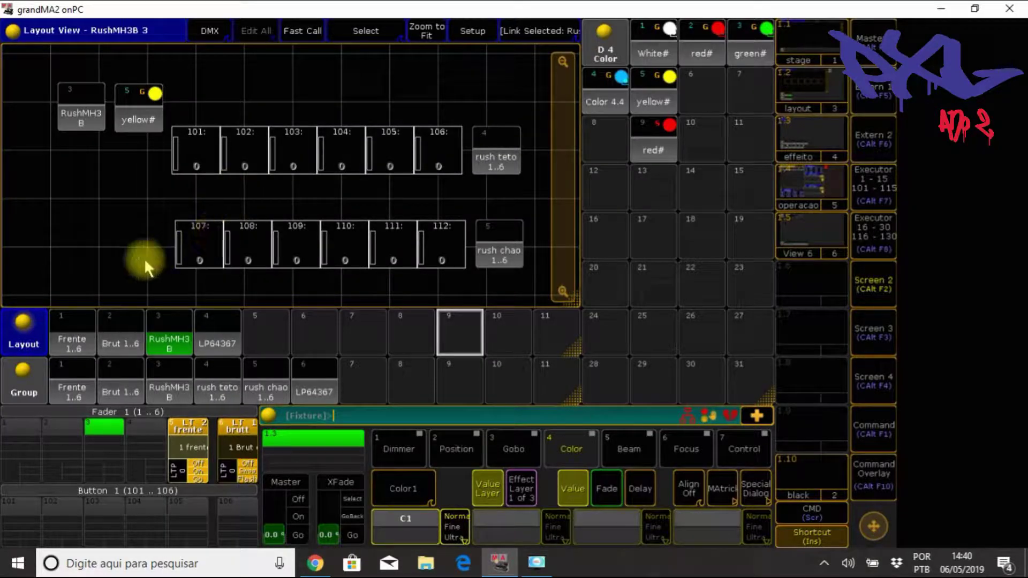
click(16, 38)
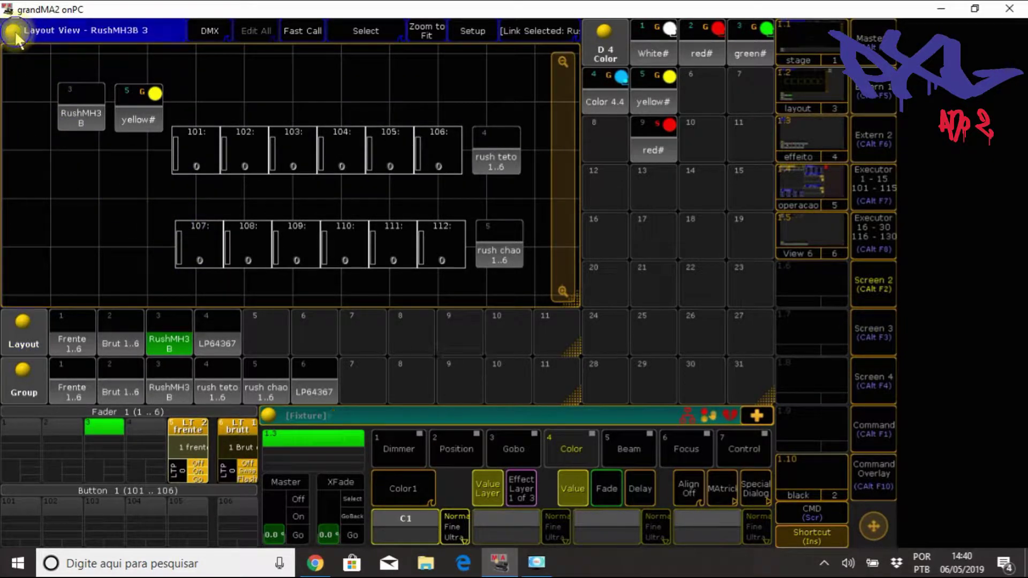
click(14, 34)
click(542, 136)
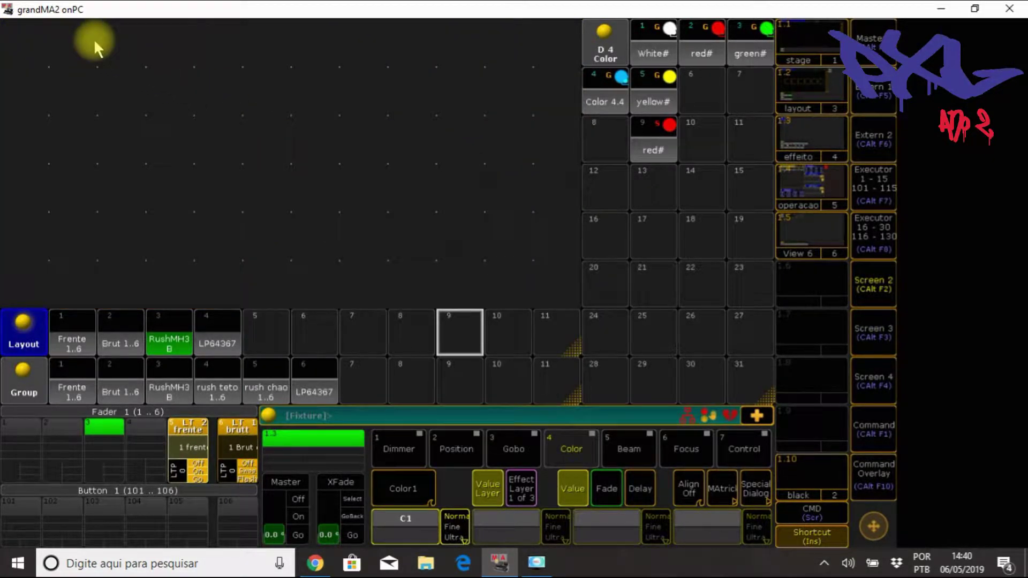
click(94, 39)
click(578, 170)
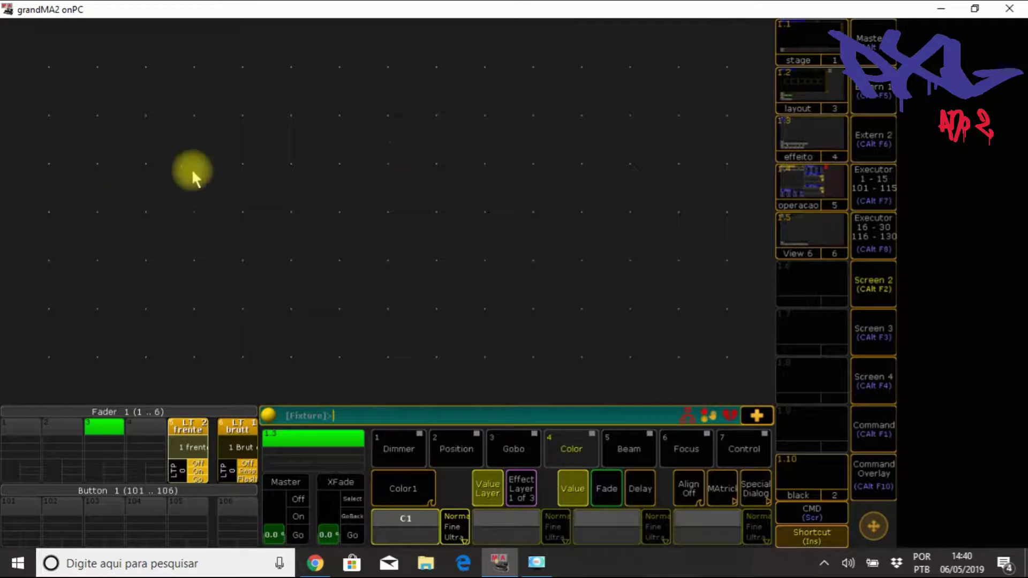
Create a Macro pool window filling the empty screen area.
click(55, 115)
click(320, 203)
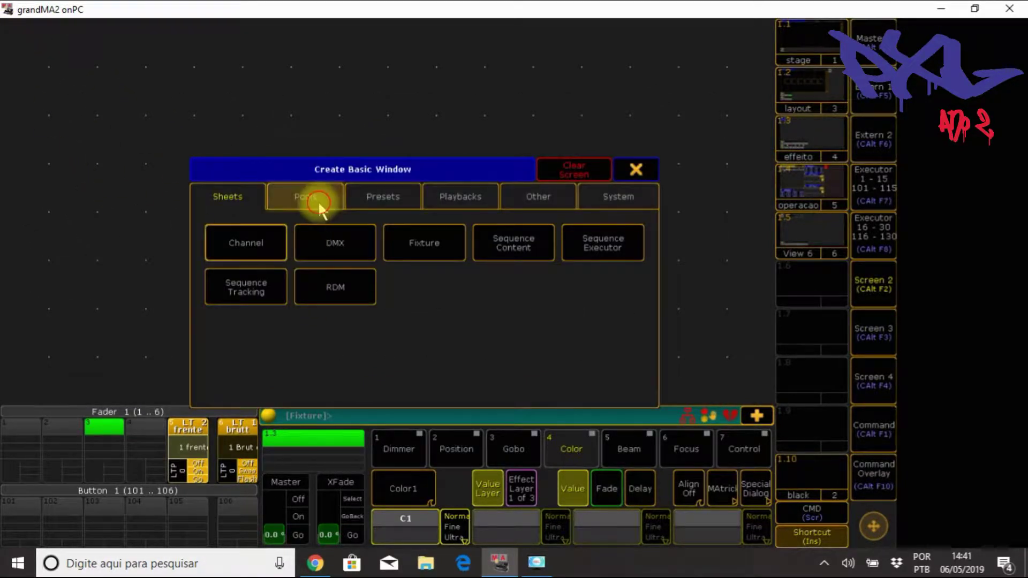
click(464, 300)
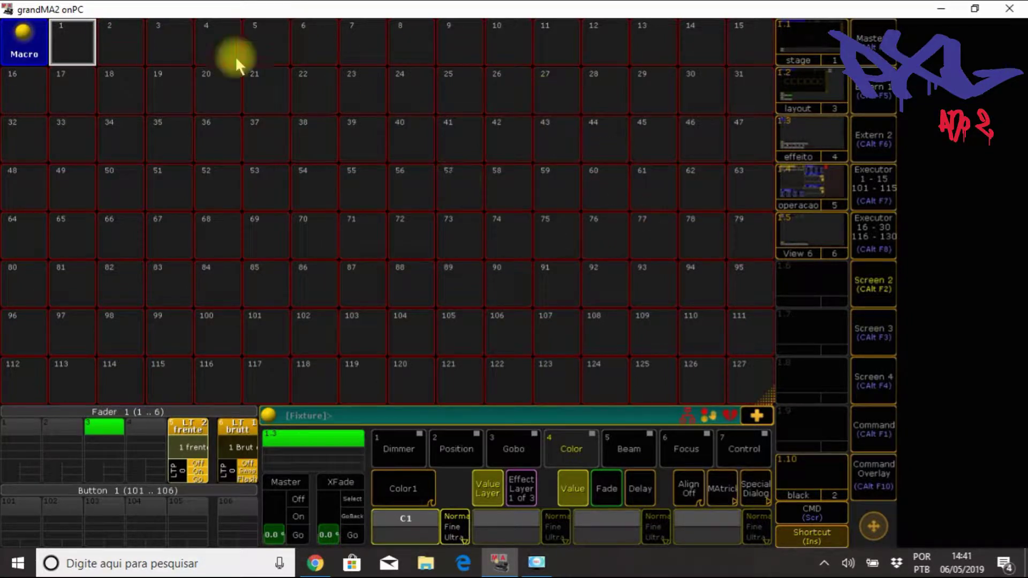
Store the current screen 2 layout on view button 1.6 with the name macros.
key(s)
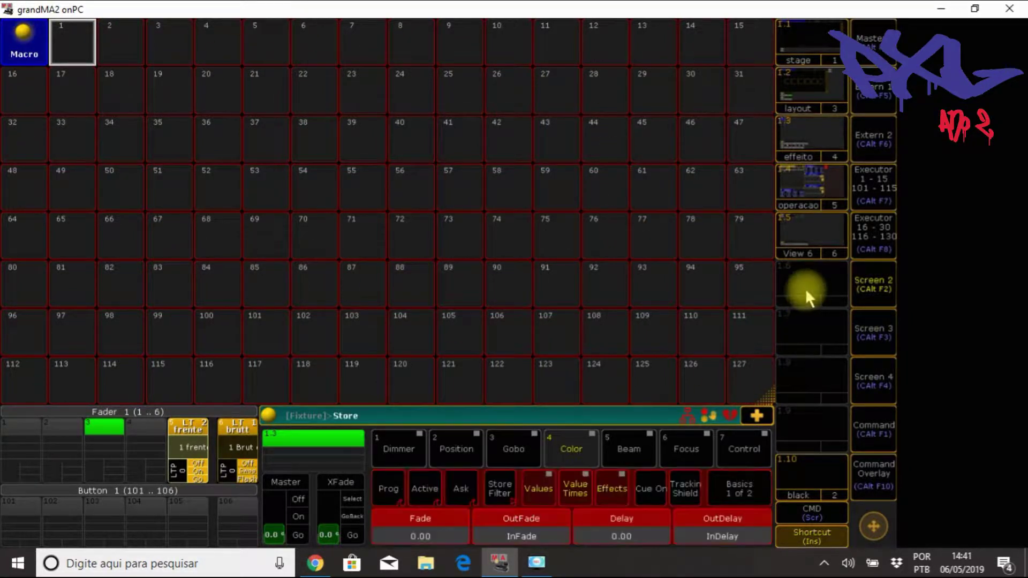
click(805, 288)
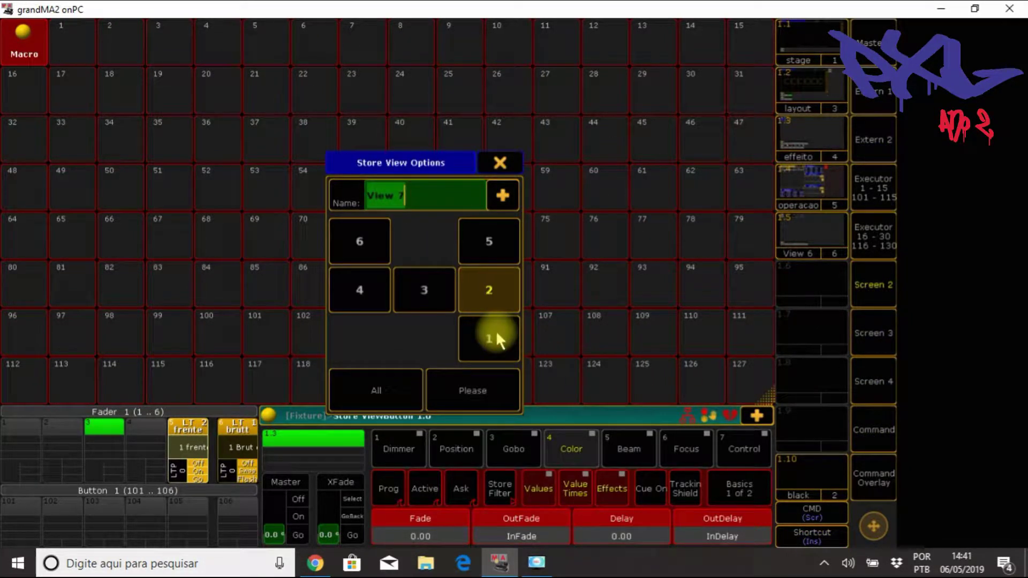
text(macros)
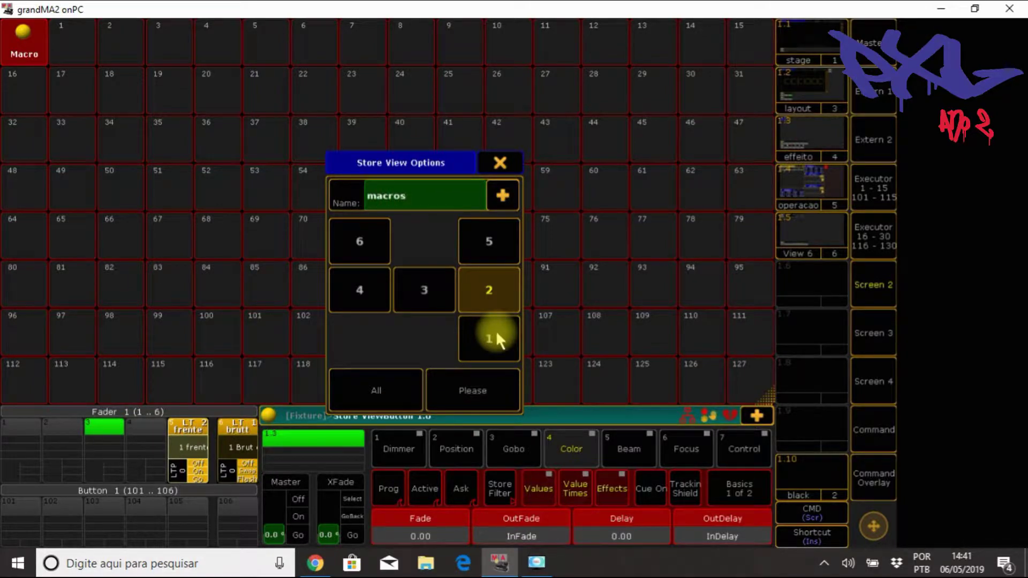
key(Return)
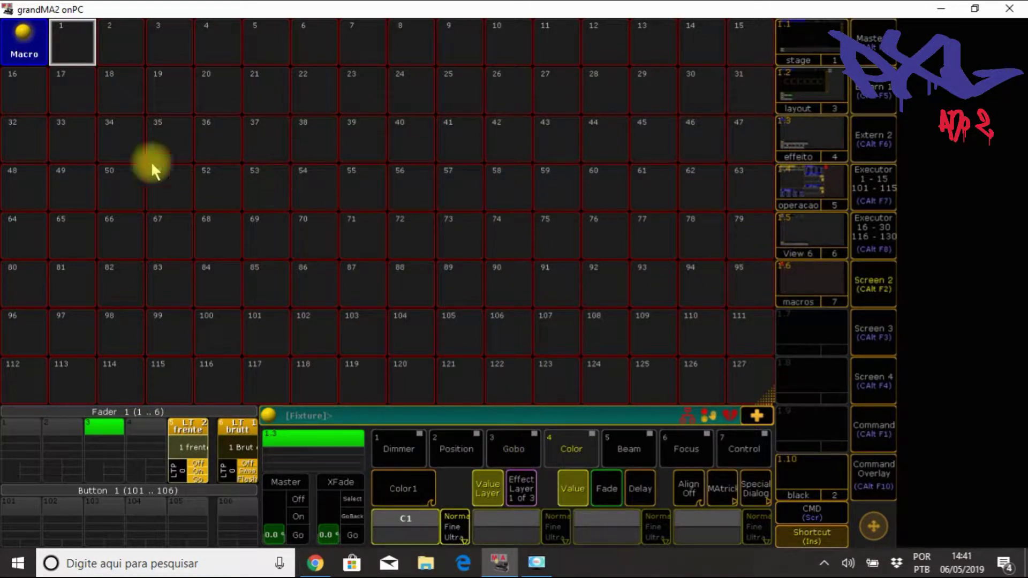
Try a yellow frame color for the Macro pool window and reset its colors to default.
click(24, 33)
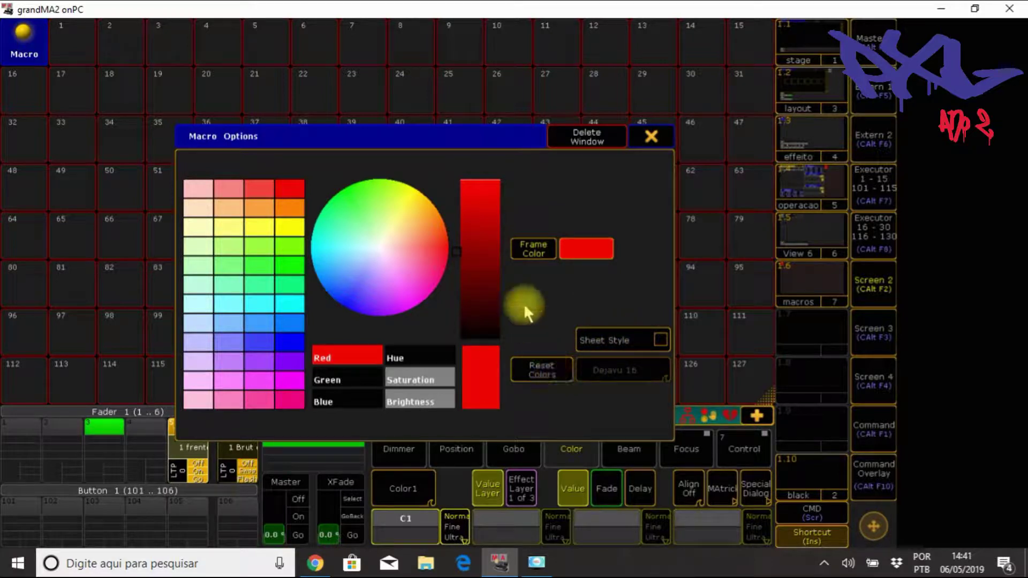
mouse_move(401, 265)
mouse_down()
mouse_move(359, 193)
mouse_move(342, 213)
mouse_move(359, 271)
mouse_move(398, 238)
mouse_move(417, 201)
mouse_move(325, 206)
mouse_up()
click(291, 225)
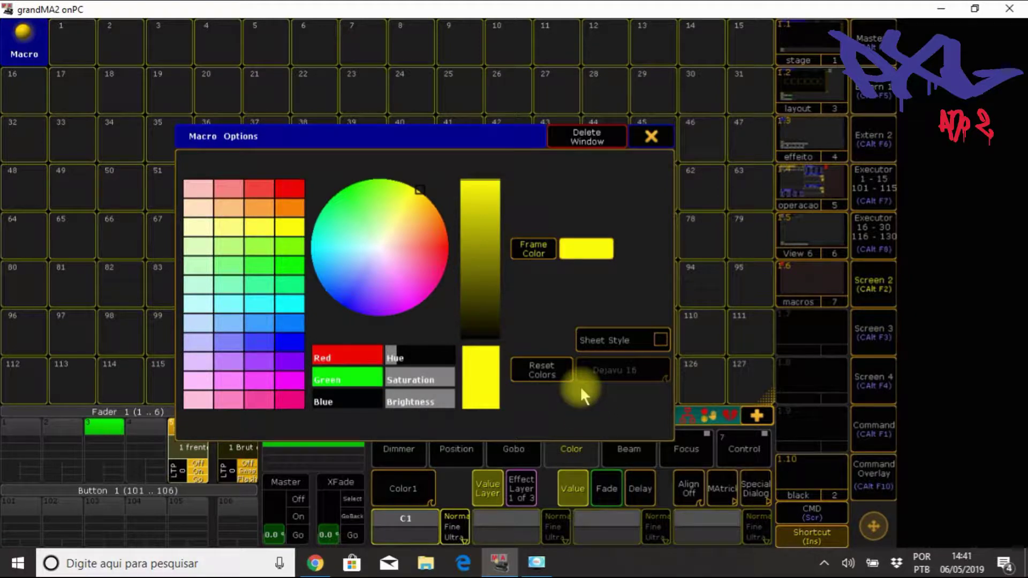
click(555, 372)
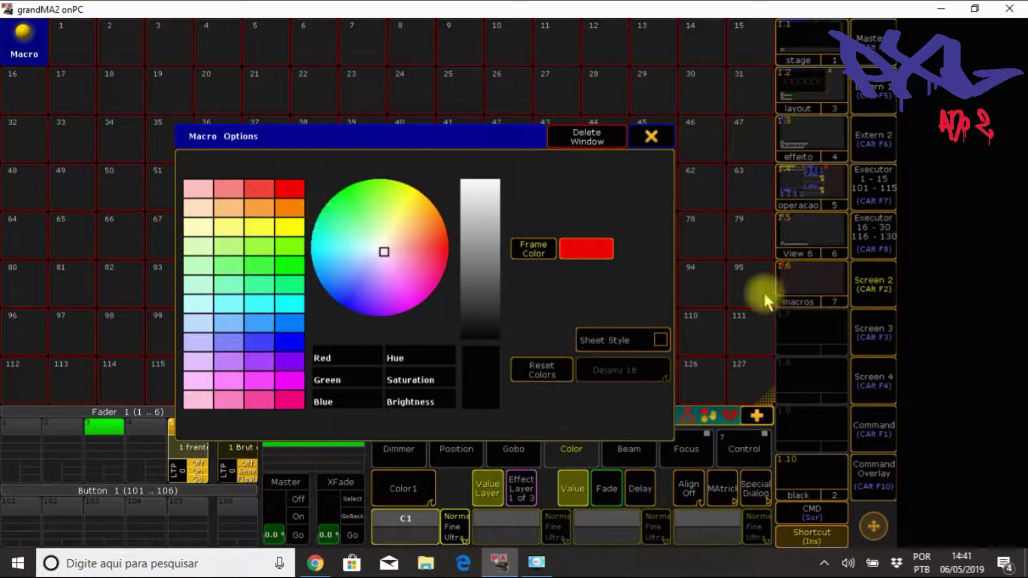
click(794, 295)
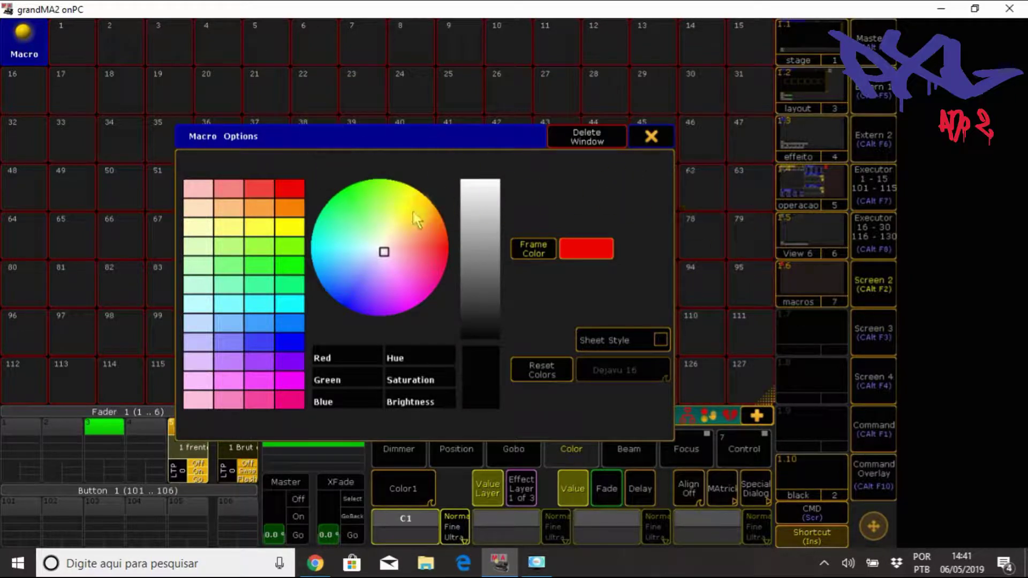
click(660, 144)
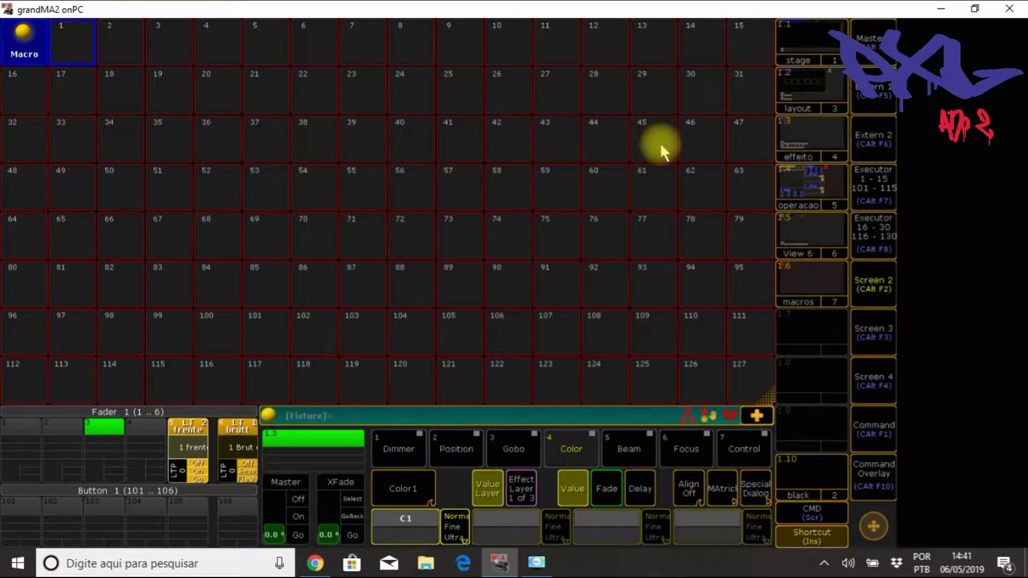
Open the empty macro 1 for editing, cancelling the entry of a new command line.
click(64, 39)
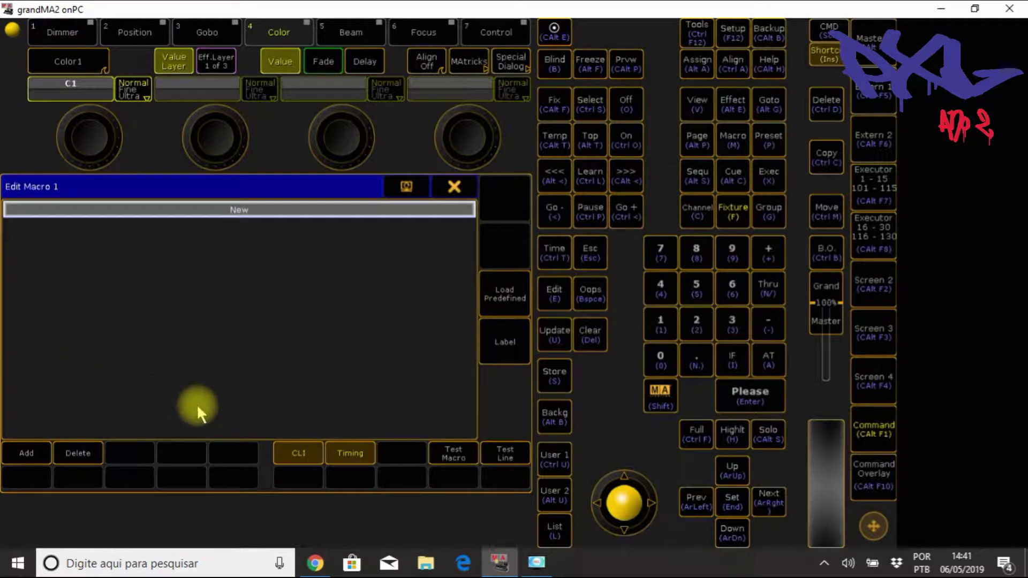
click(248, 211)
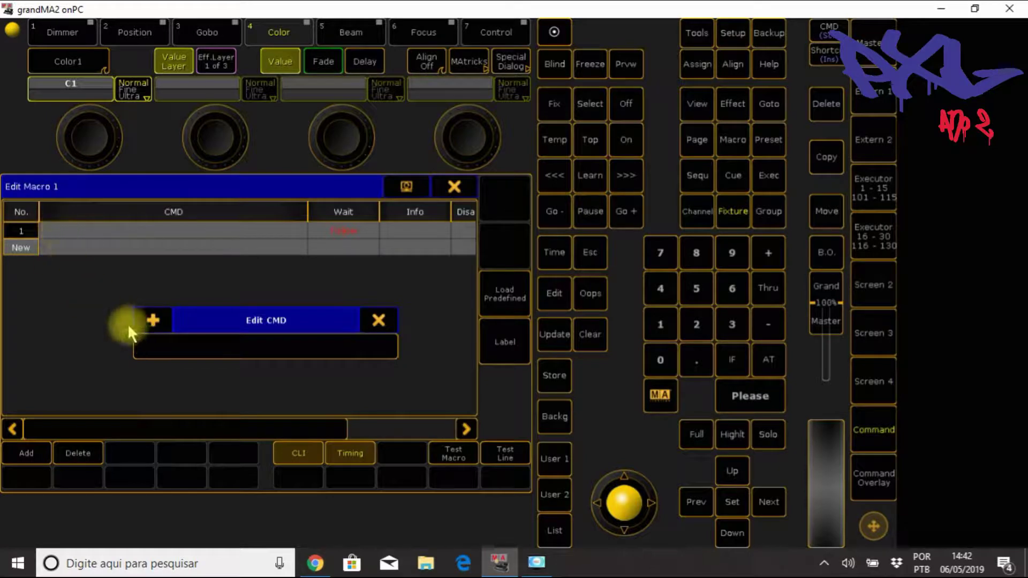
click(378, 321)
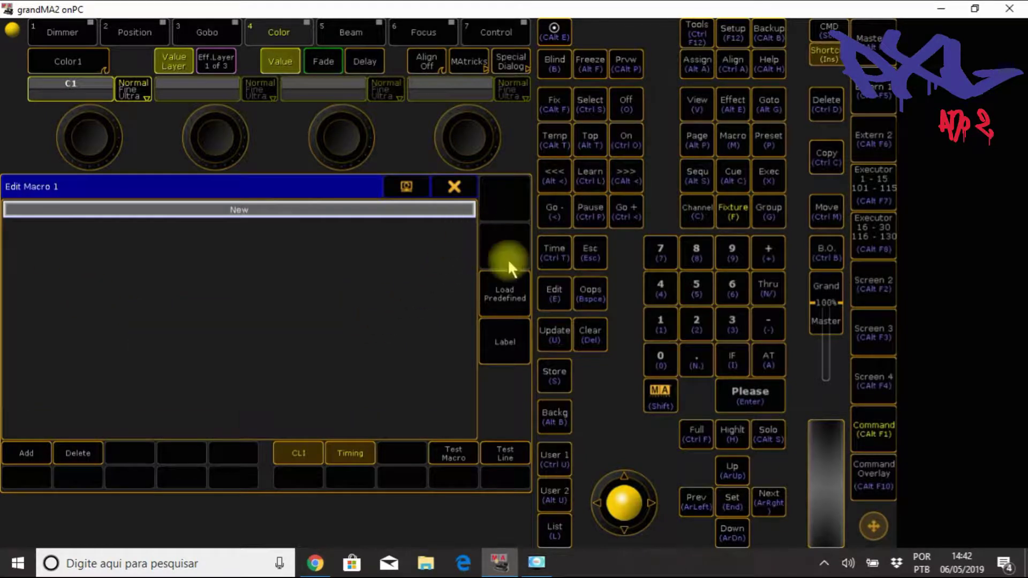
Examine the whole list of predefined macros available for macro 1 and close it without loading one.
click(503, 295)
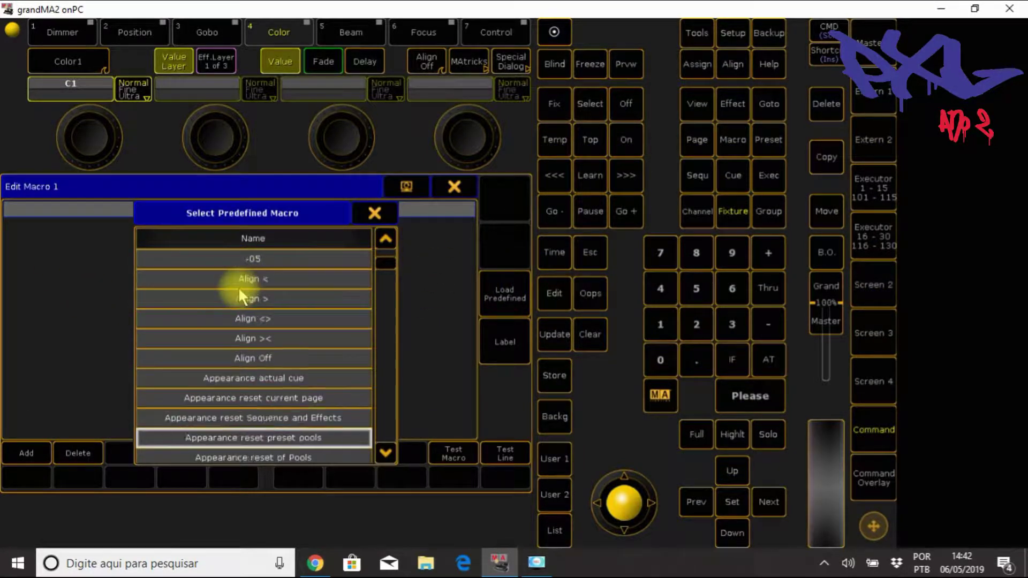
scroll(239, 287, down, 20)
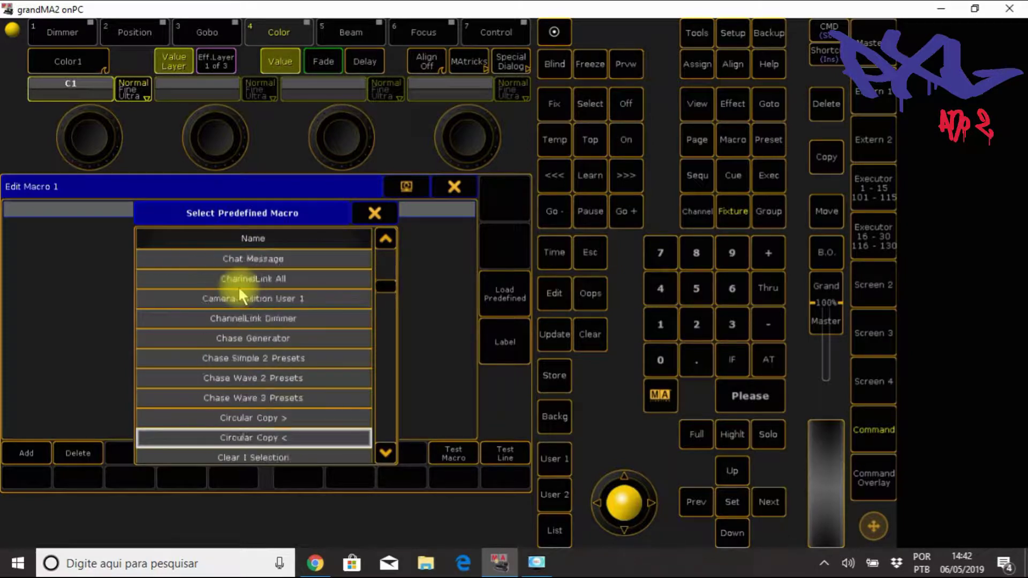
scroll(238, 286, down, 20)
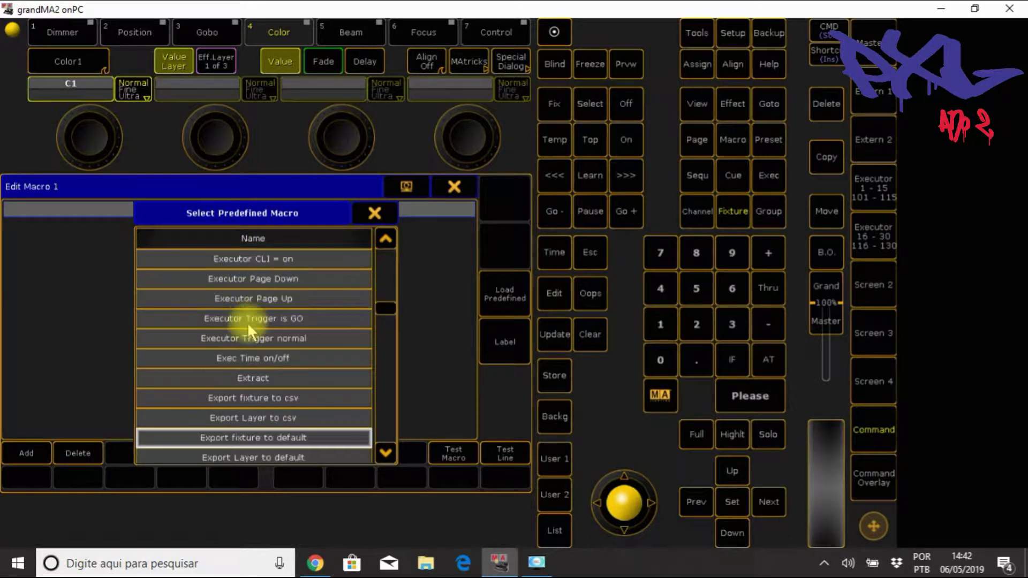
scroll(249, 342, down, 20)
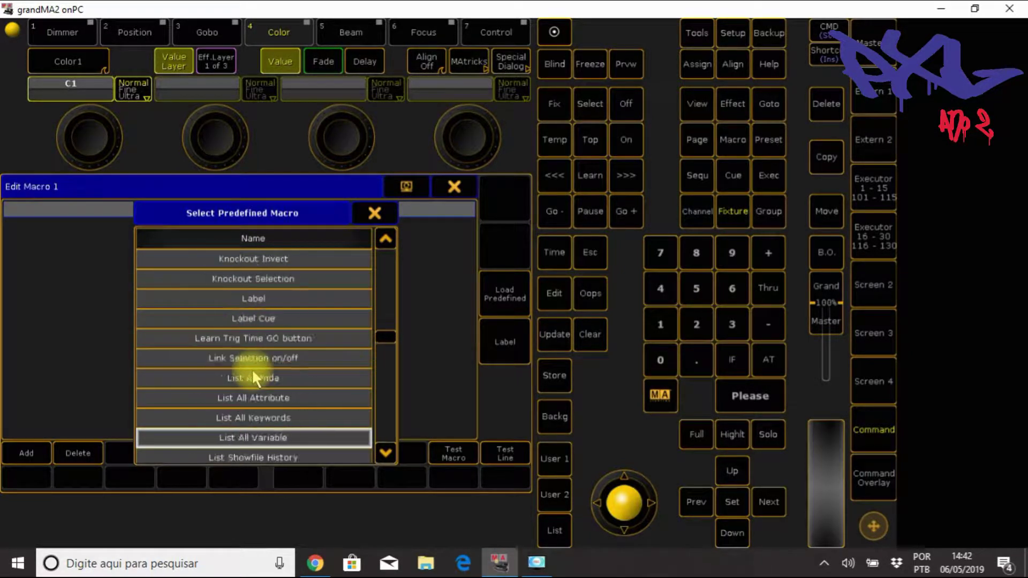
scroll(253, 373, down, 20)
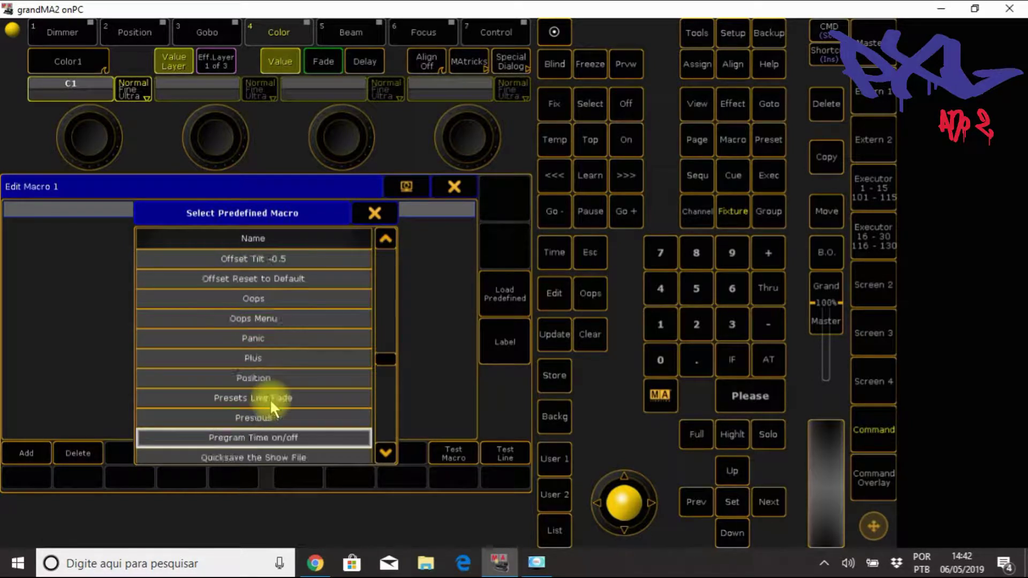
scroll(270, 400, down, 20)
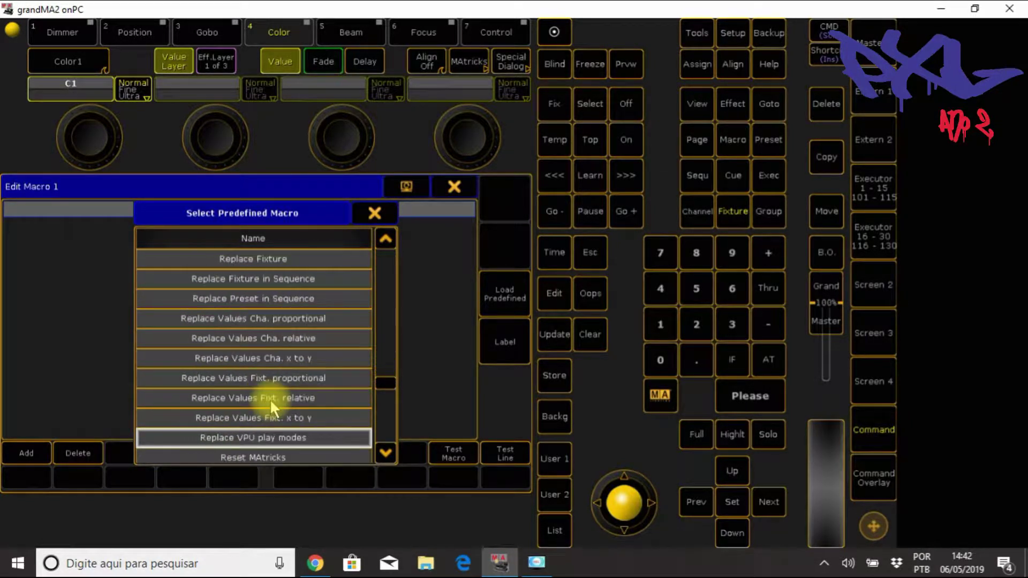
scroll(270, 399, down, 20)
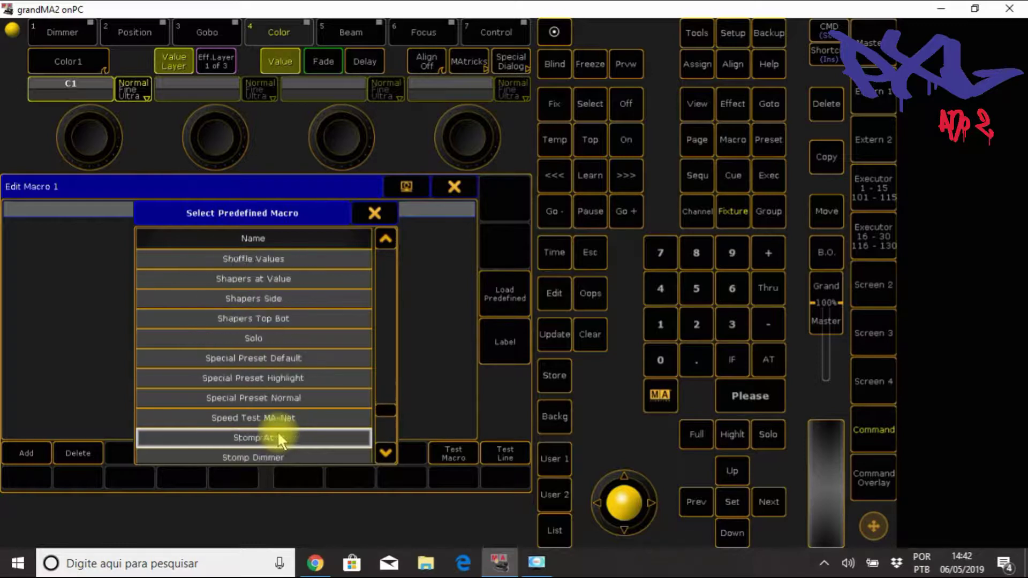
scroll(277, 432, down, 20)
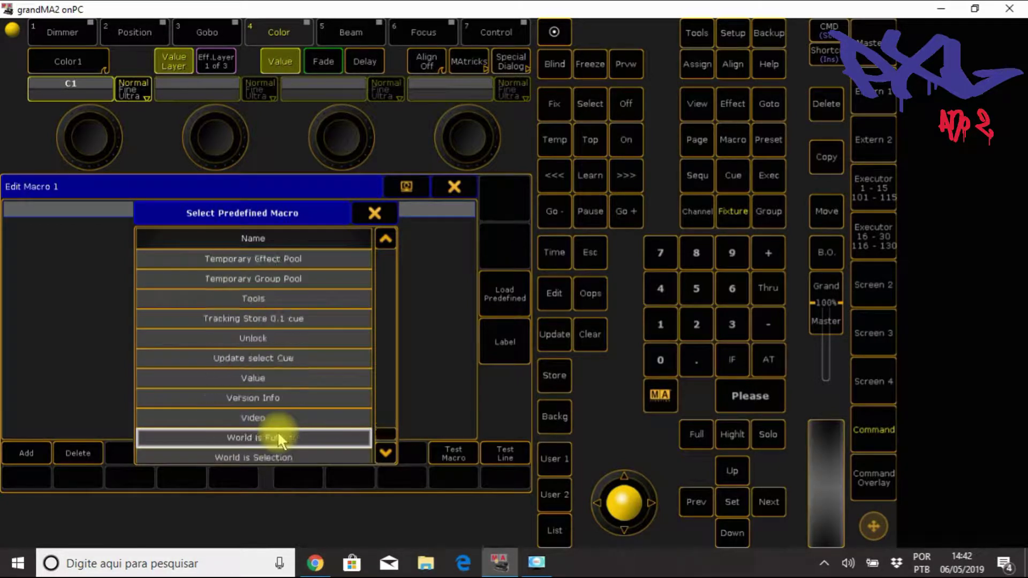
scroll(278, 432, down, 2)
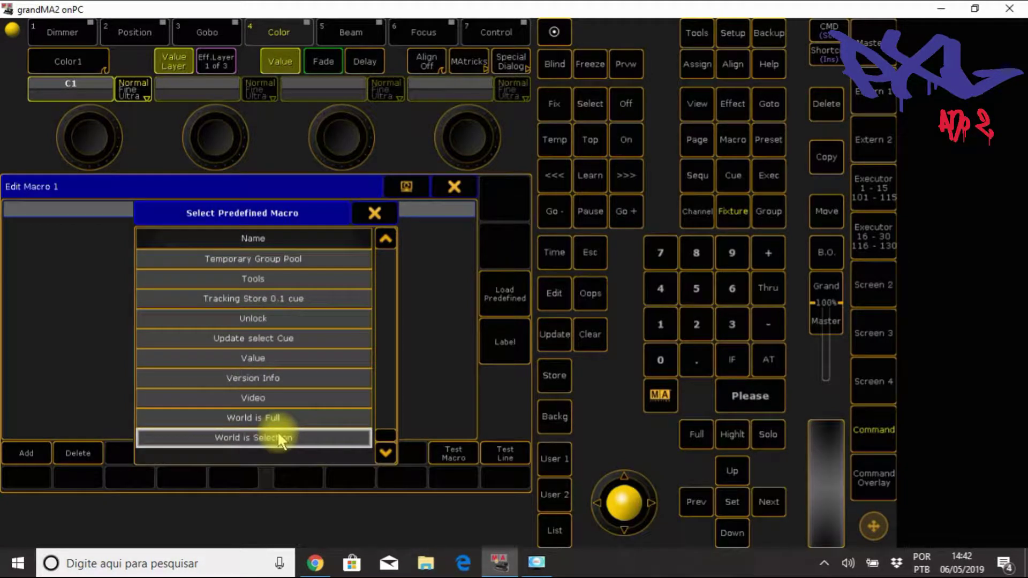
click(387, 218)
Add a first line to macro 1 with the command Store.
click(235, 209)
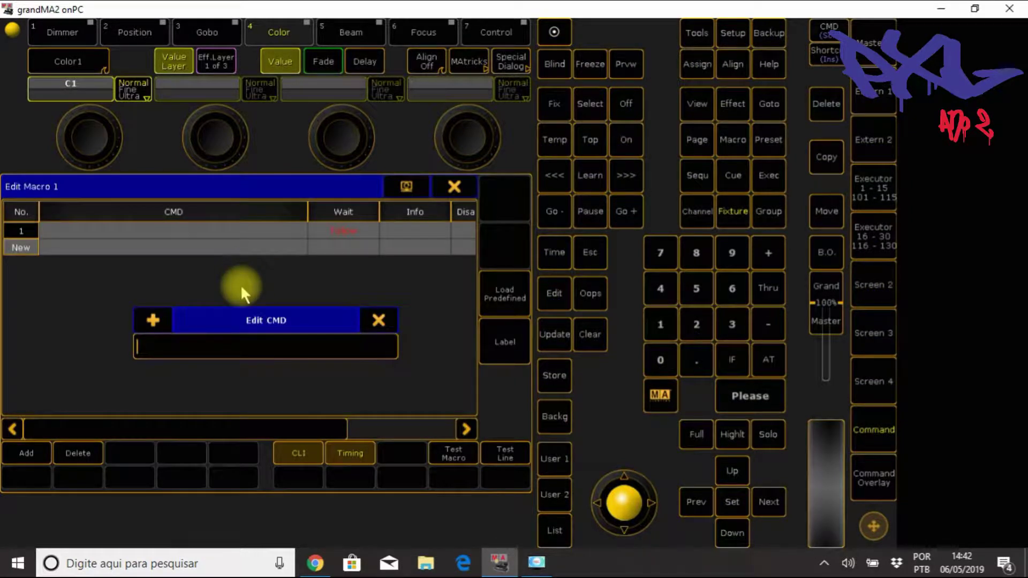
text(Store)
key(Return)
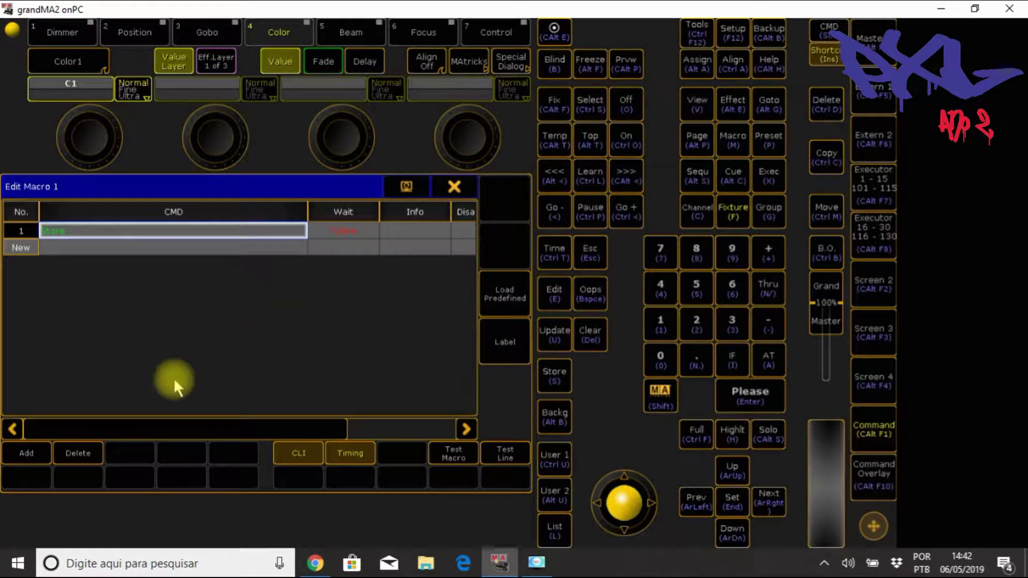
Delete the Store line from macro 1, cancelling the entry of a new command line.
click(81, 448)
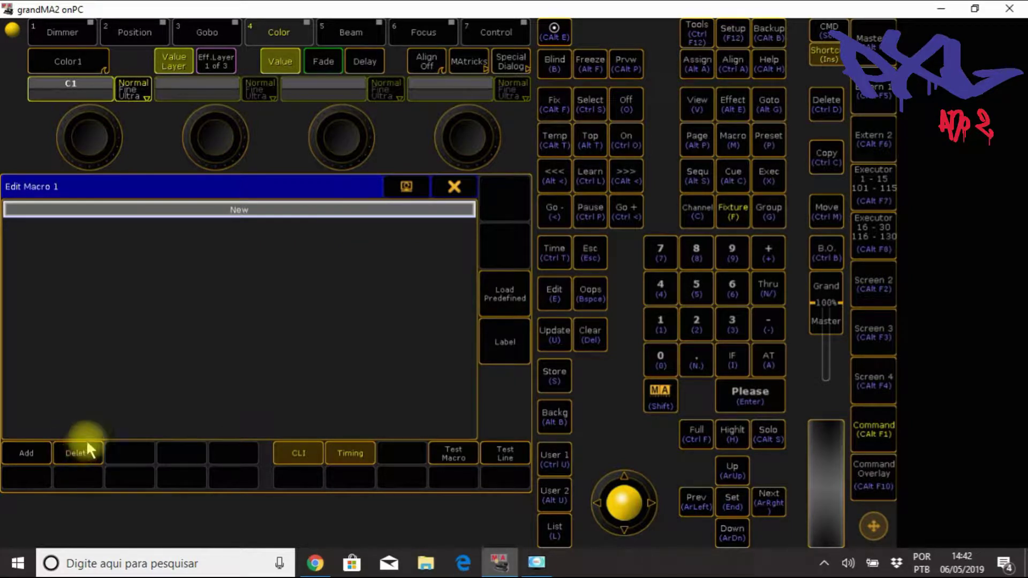
click(282, 208)
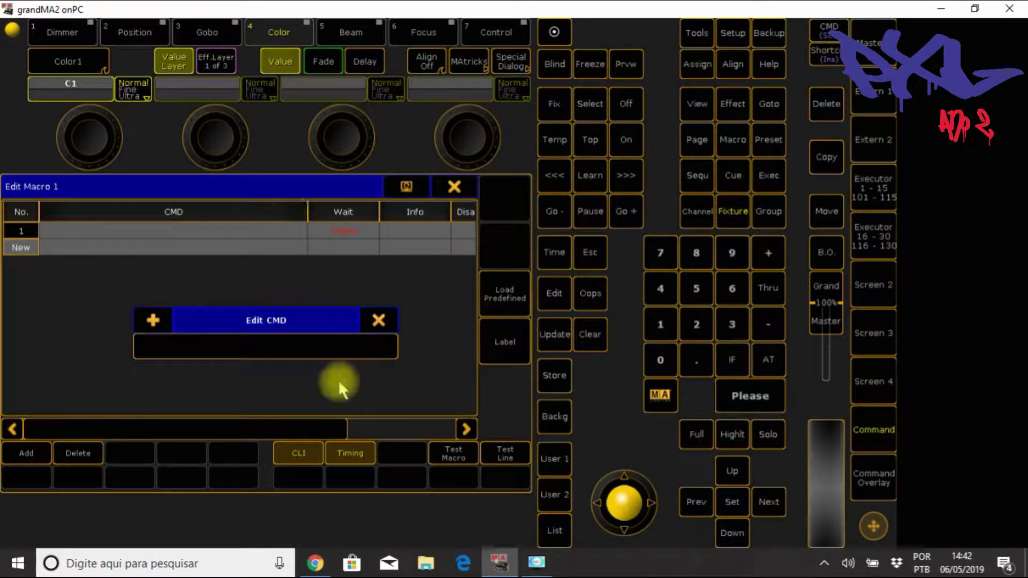
click(380, 321)
key(Insert)
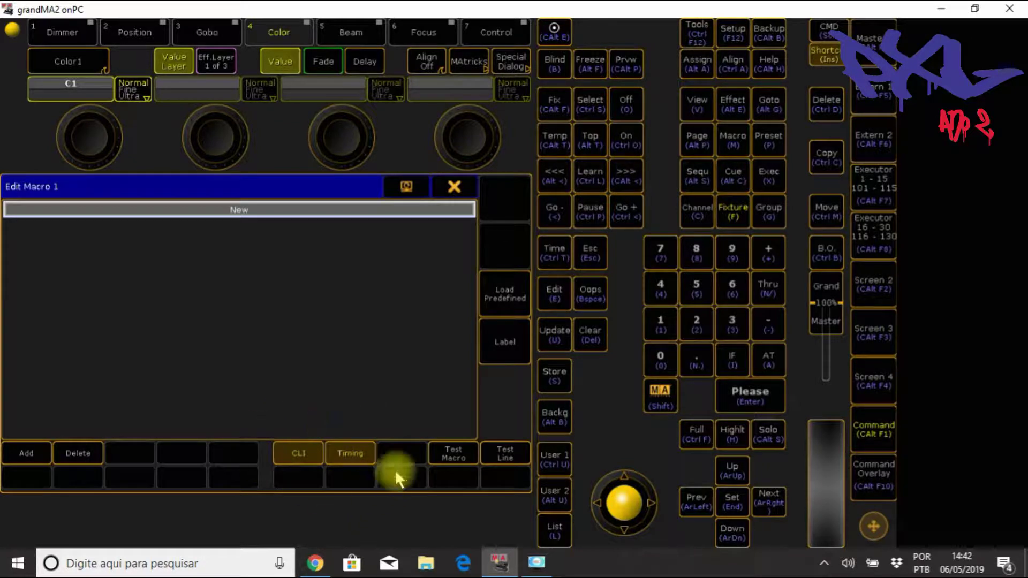
click(450, 456)
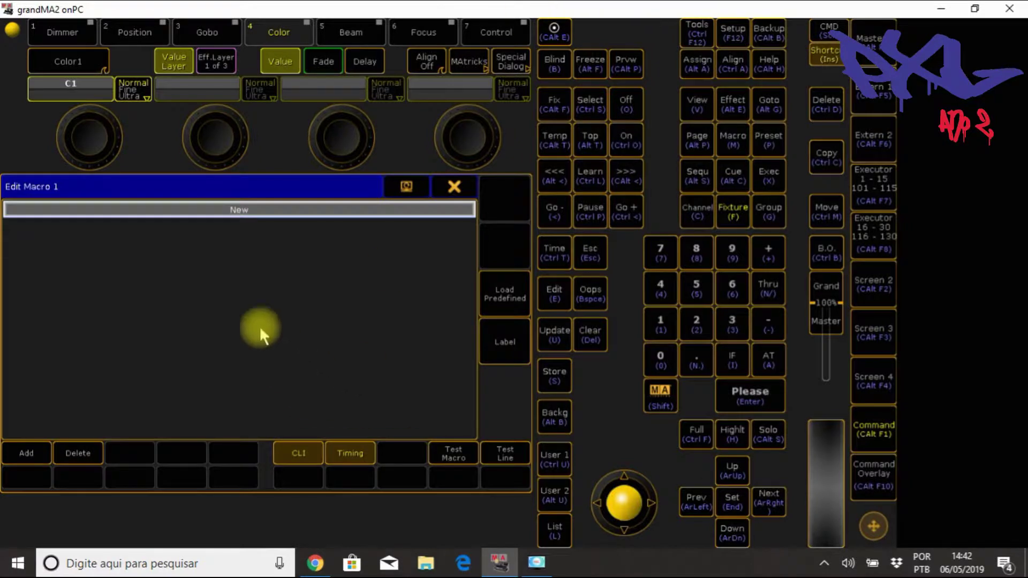
Add a first line with the command Store to macro 1 again and close its editor.
click(224, 208)
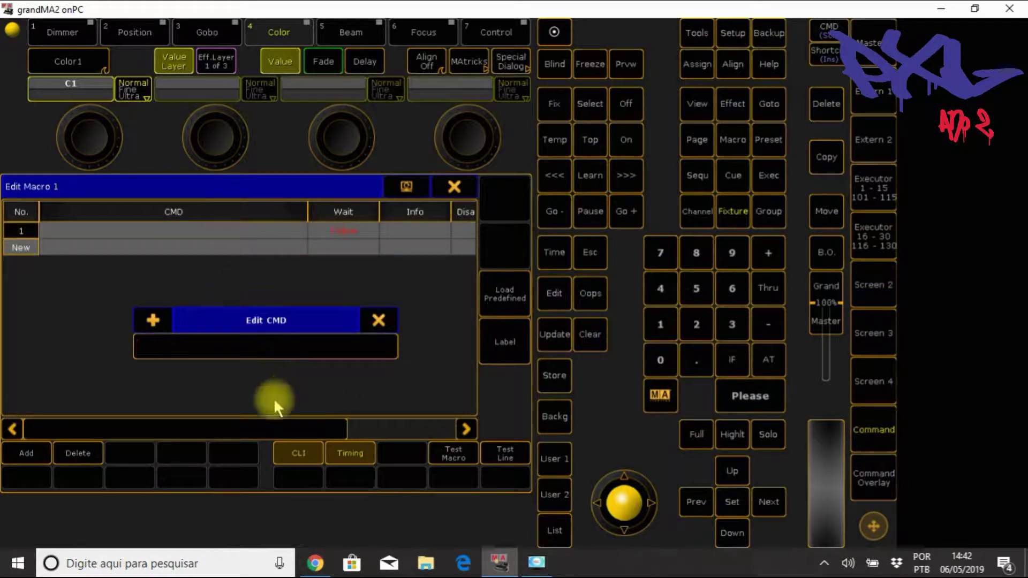
text(s)
key(Return)
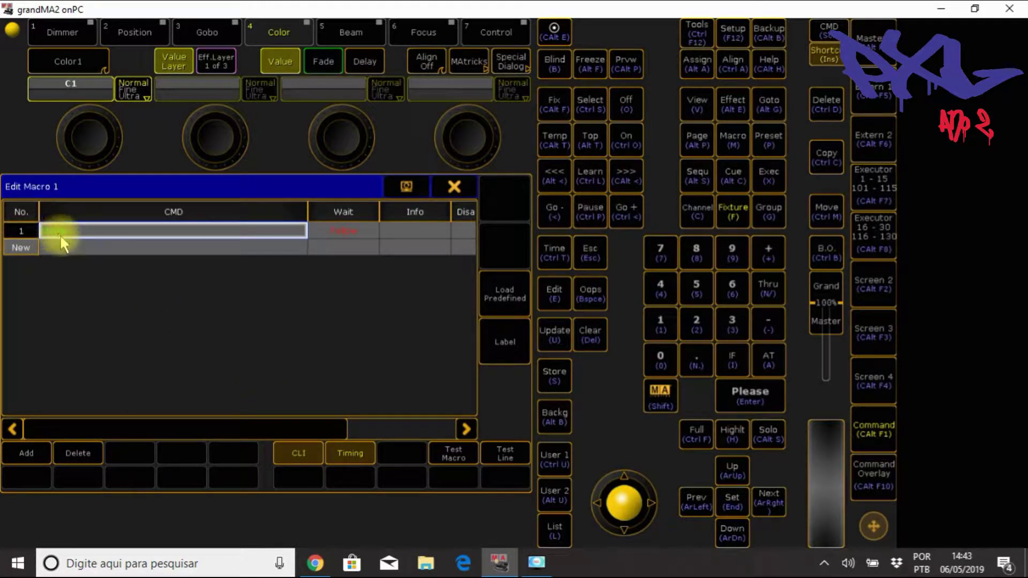
click(454, 183)
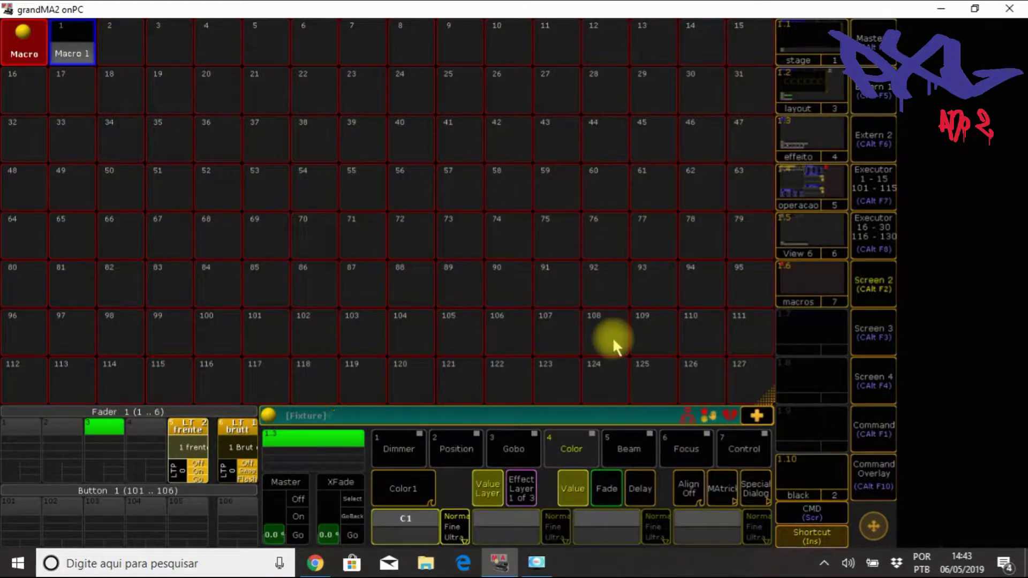
Try the Store command on the main command line and cancel it.
text(Store)
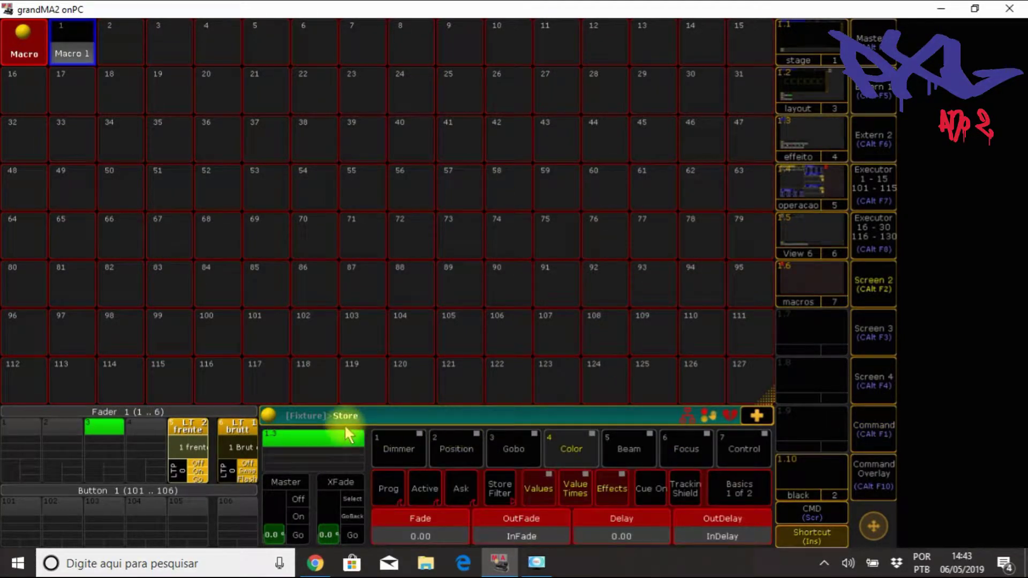
click(869, 479)
click(827, 124)
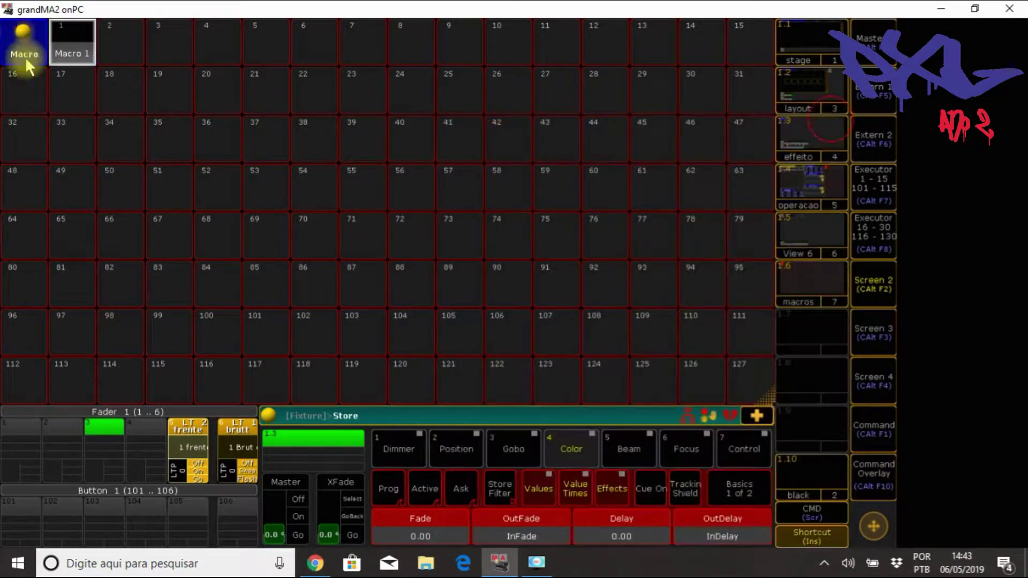
key(Escape)
Reopen macro 1 for editing and add a second line with the command At.
click(79, 57)
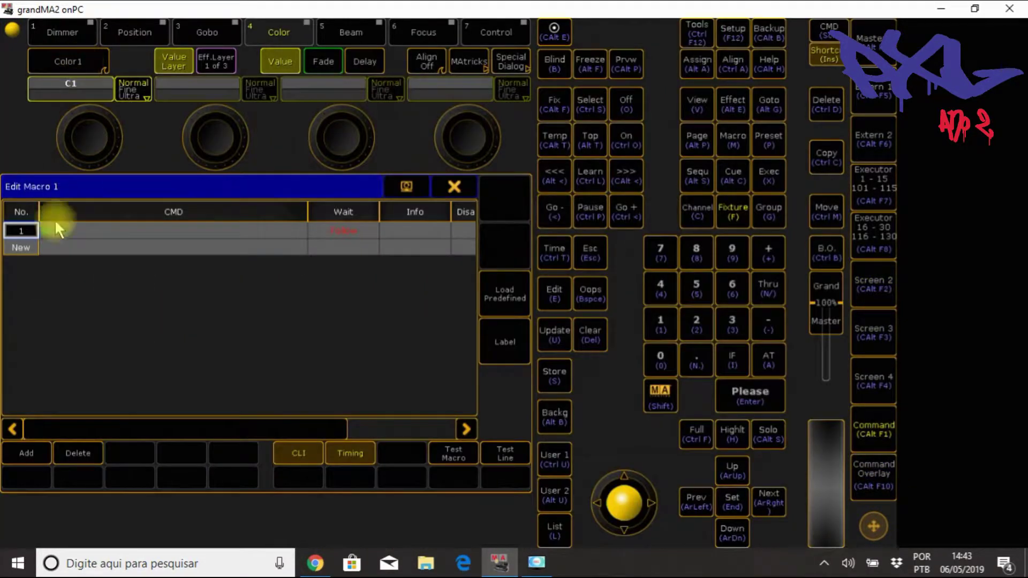
click(55, 248)
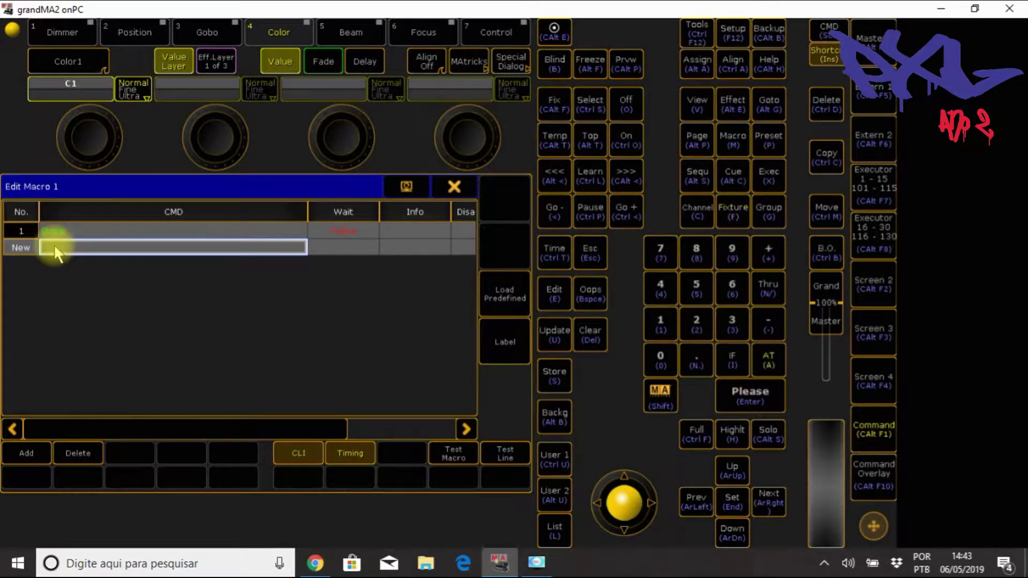
text(4)
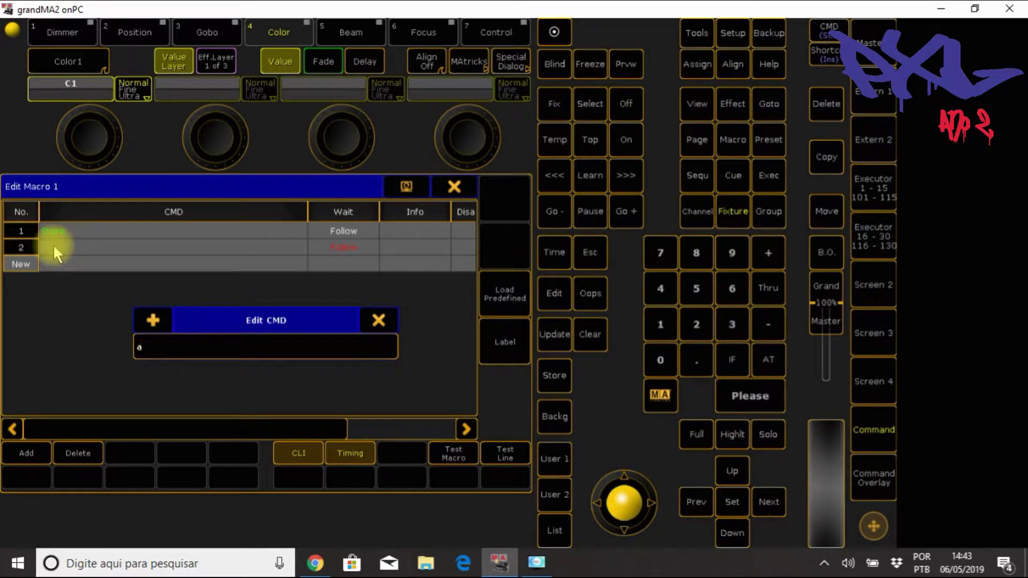
key(Return)
Add the commands If and Reboot as lines 3 and 4 of macro 1.
click(65, 263)
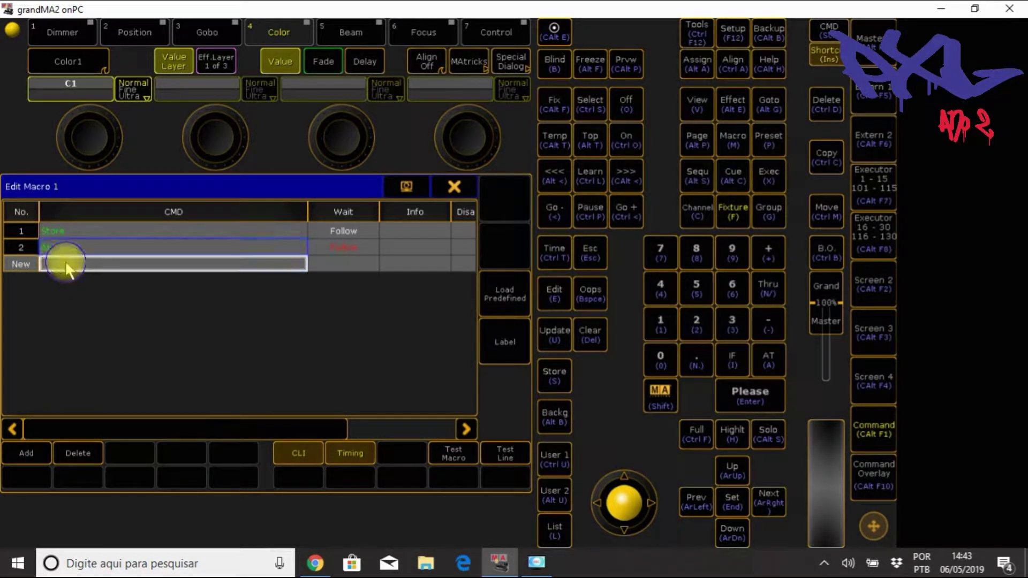
click(66, 262)
key(Escape)
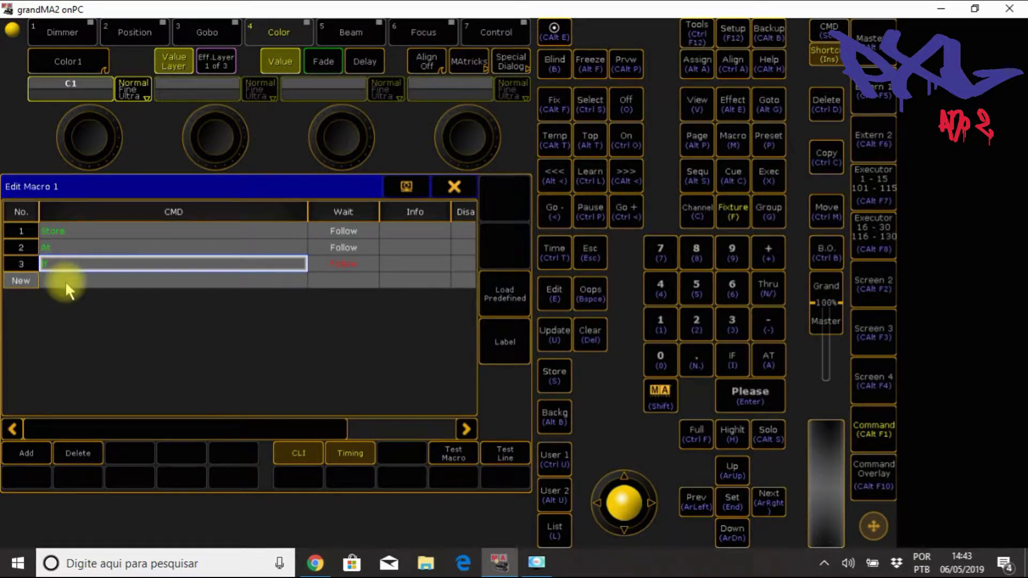
click(65, 280)
key(Escape)
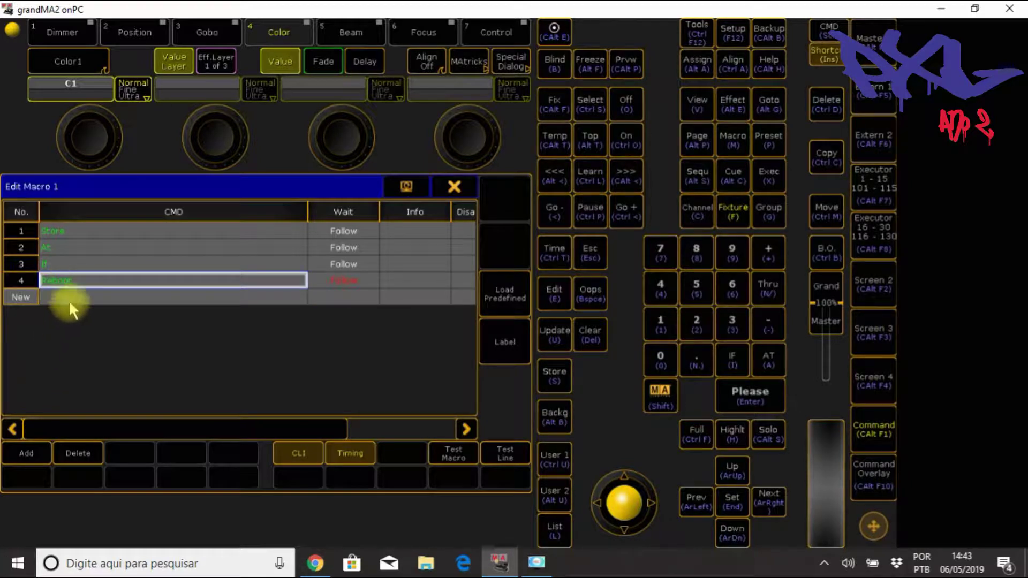
Add the command Thru as line 5 of macro 1.
click(71, 294)
text(s)
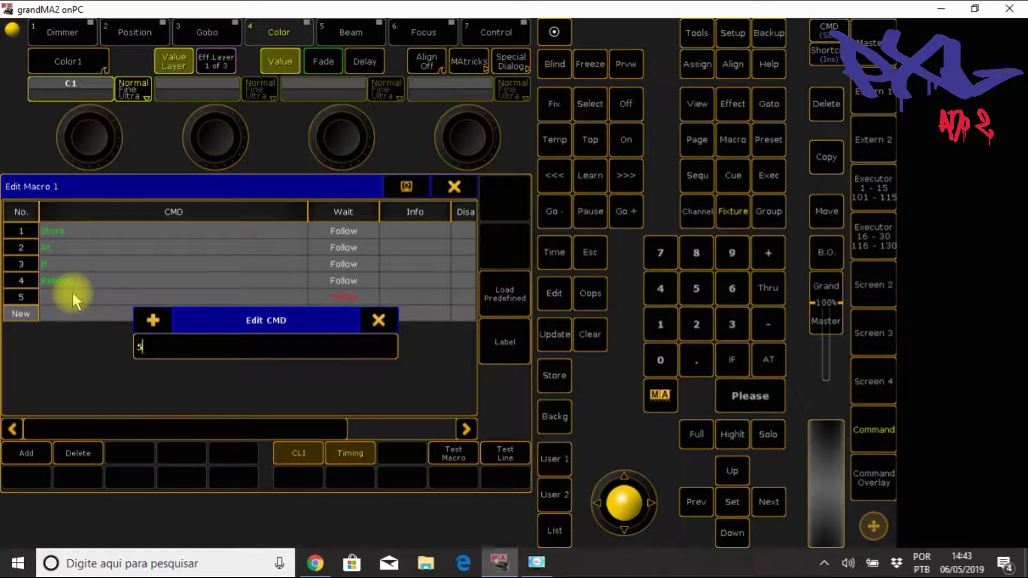
key(BackSpace)
text(t)
key(Return)
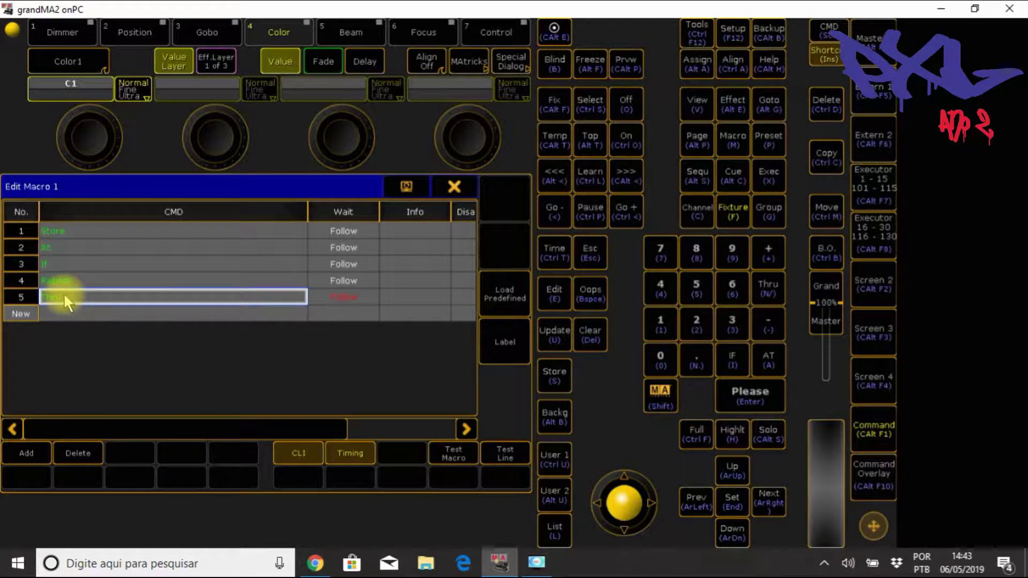
Add the commands Fix and Fixture as lines 6 and 7 of macro 1.
click(69, 310)
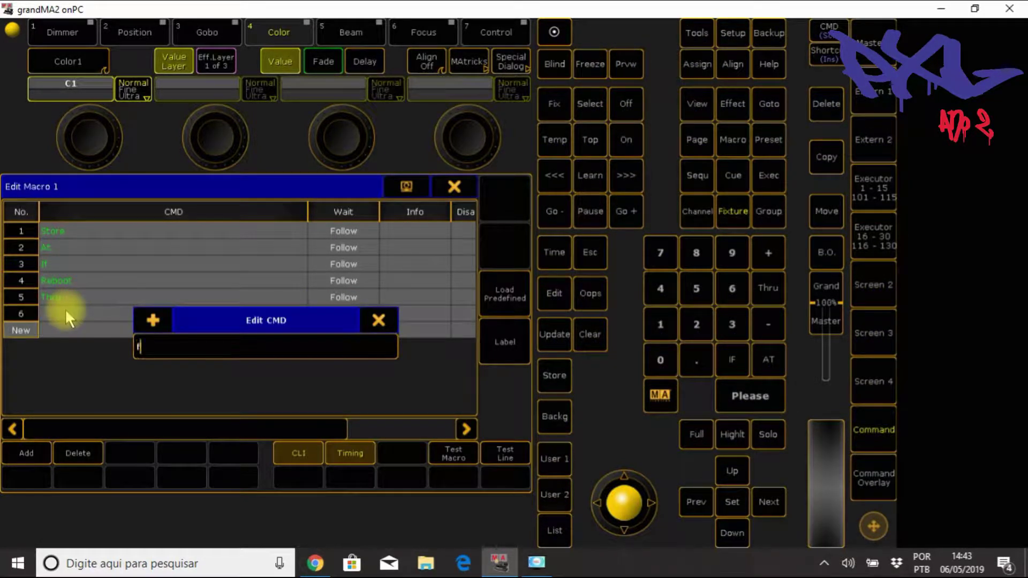
text(fix)
key(Return)
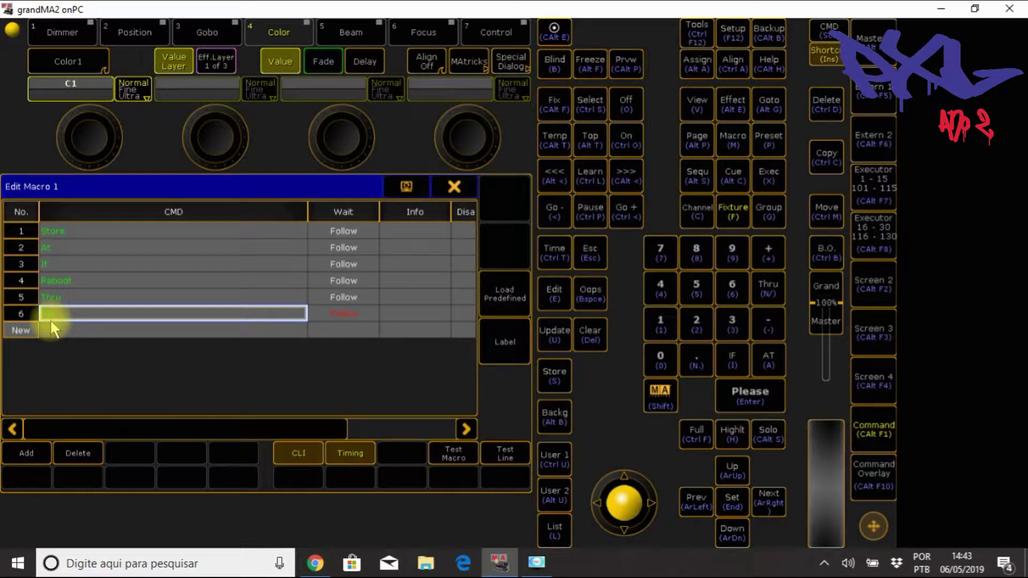
click(55, 329)
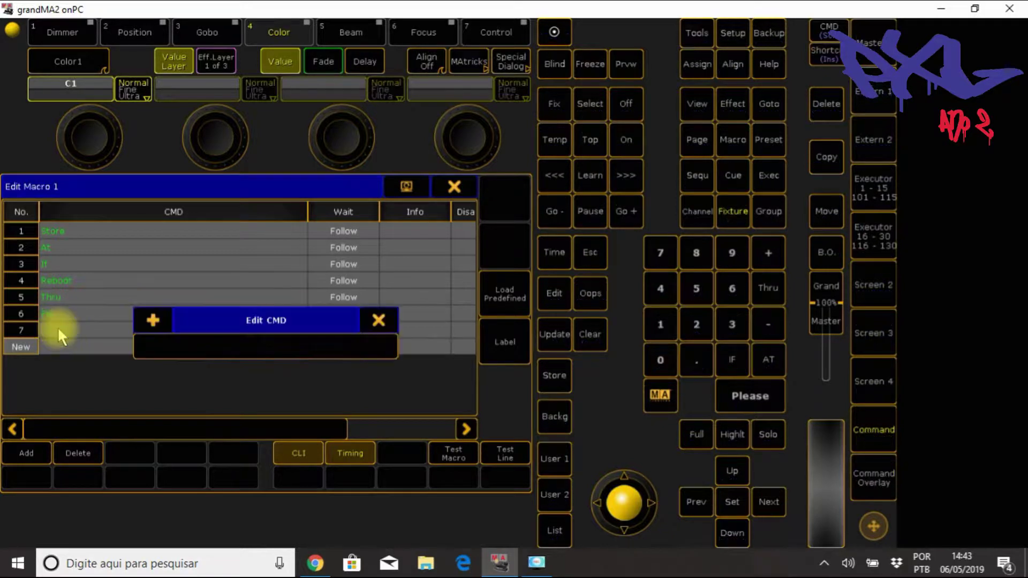
key(Return)
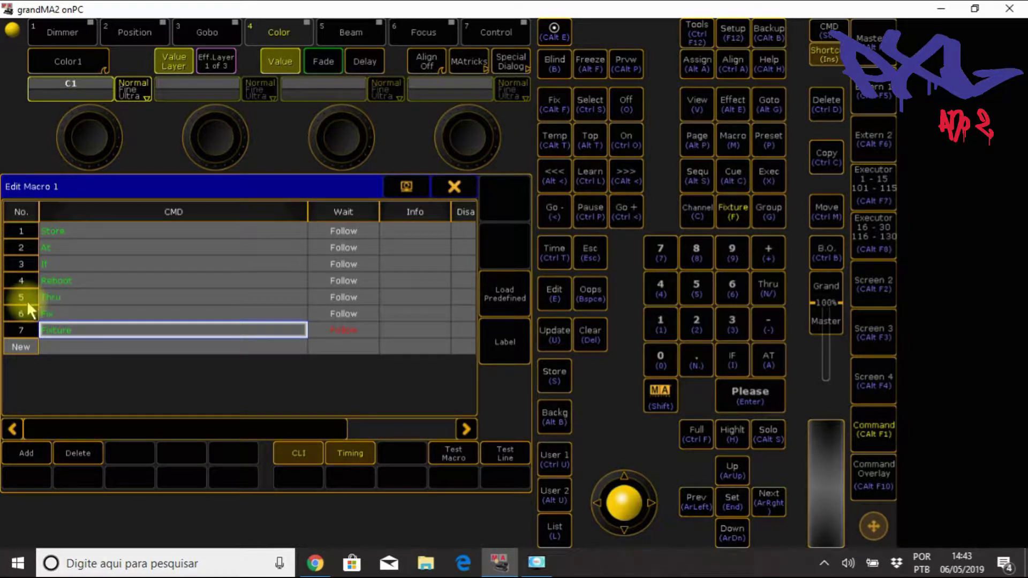
Add the command Channel as both line 8 and line 9 of macro 1.
click(66, 346)
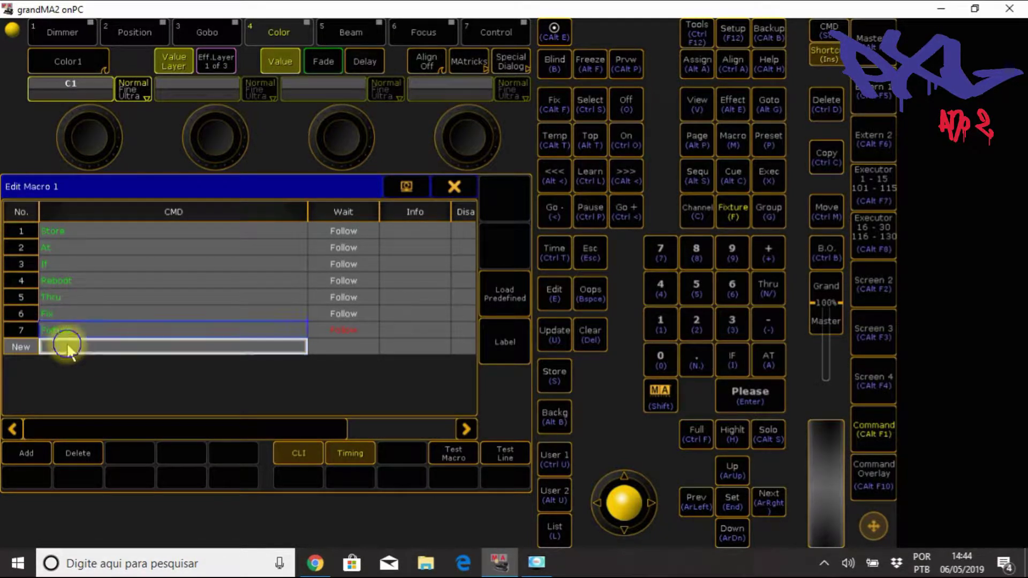
click(66, 345)
text(Ch)
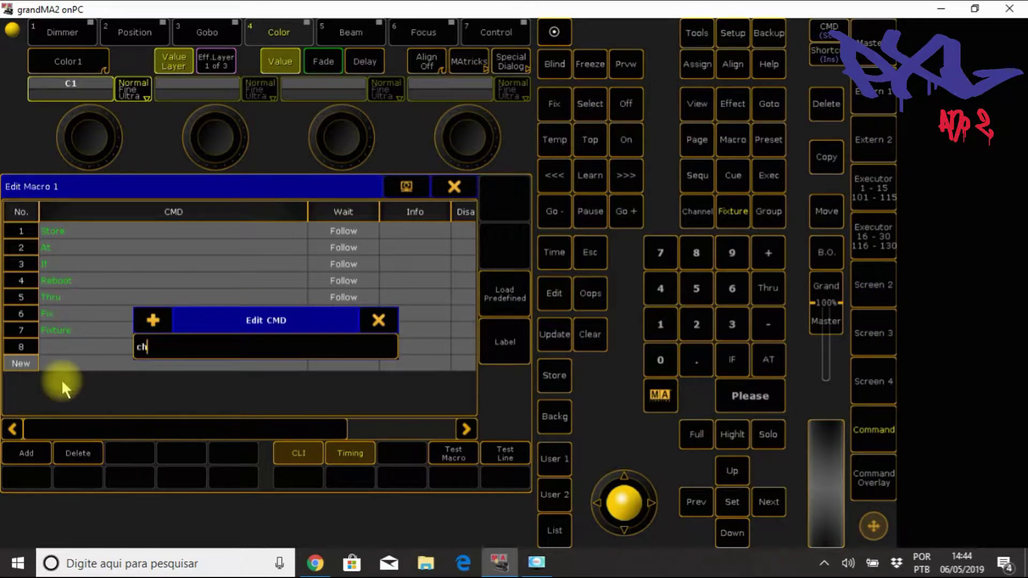
key(Return)
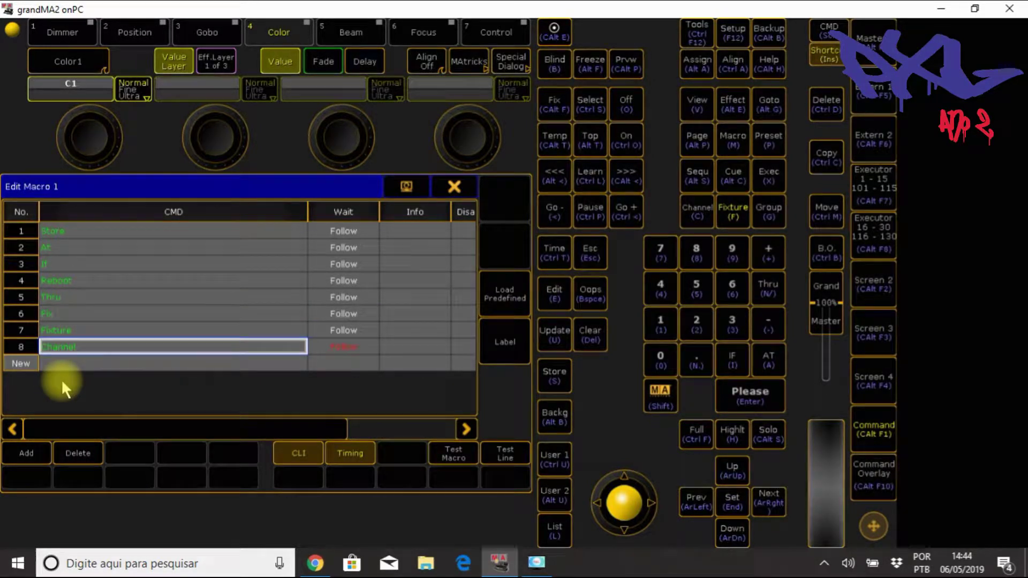
double_click(65, 364)
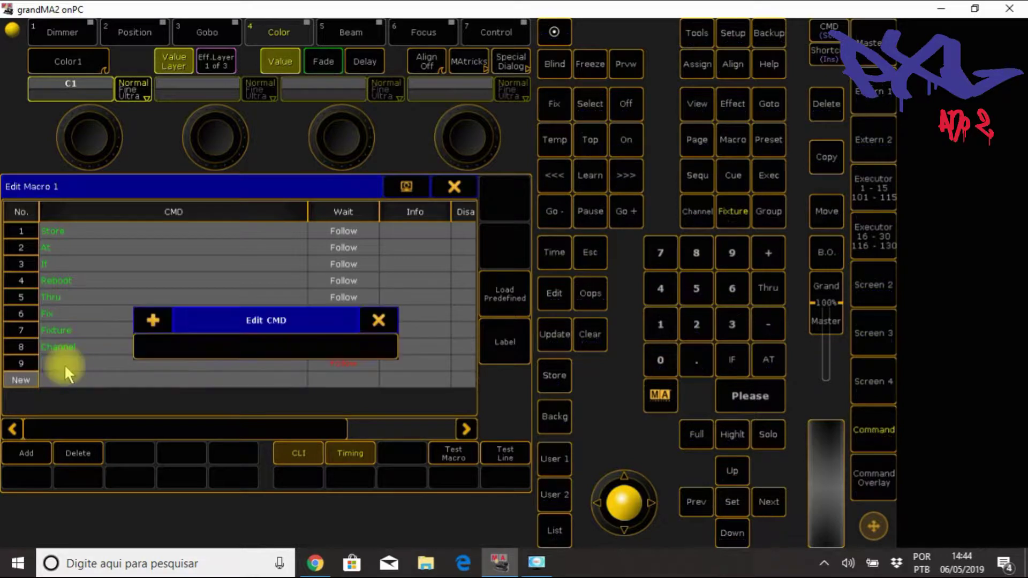
text(c)
key(Return)
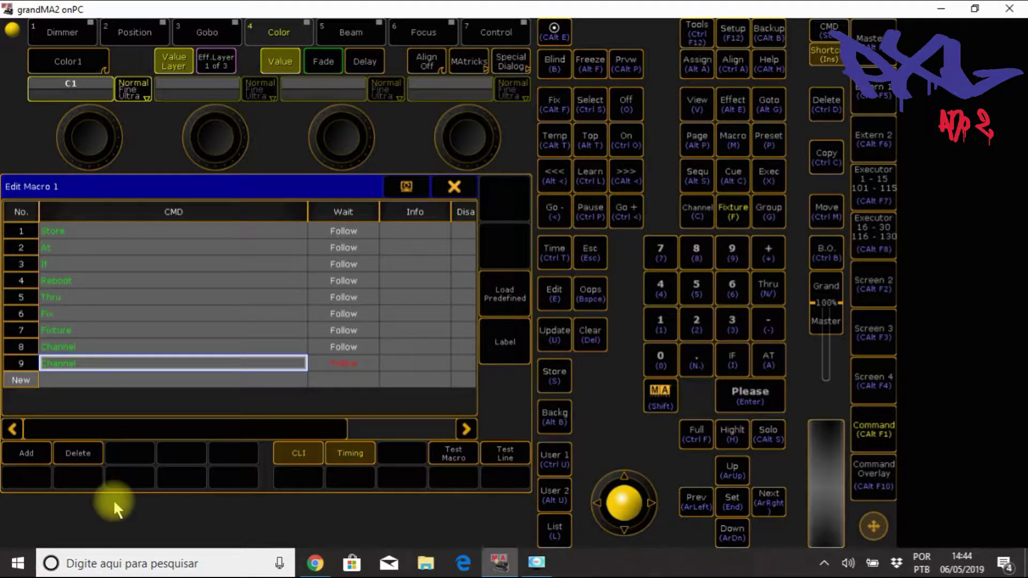
Add the command Fix 1 Thru 10 as line 10 of macro 1.
click(72, 378)
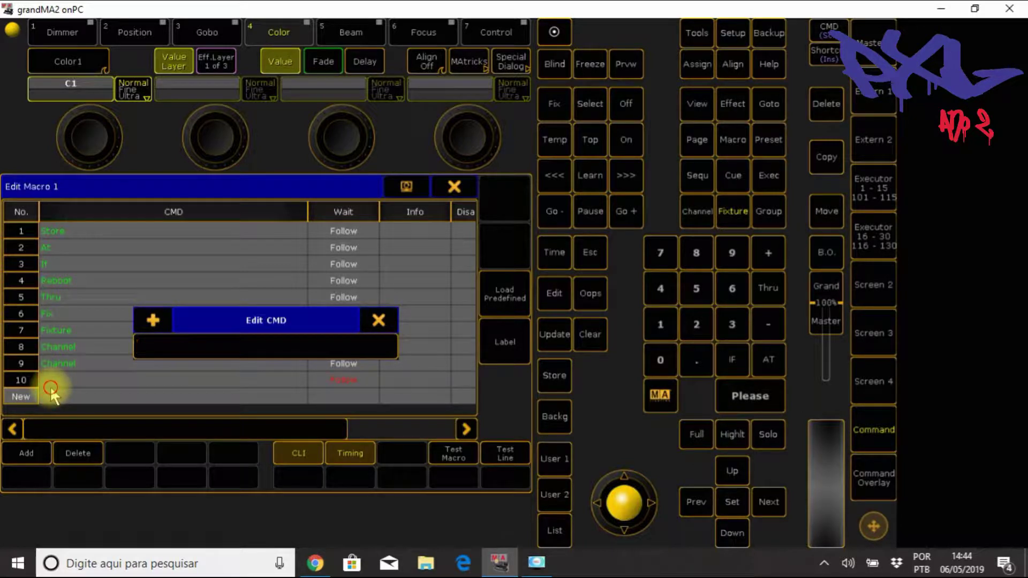
text(fix 1 t 10)
key(Return)
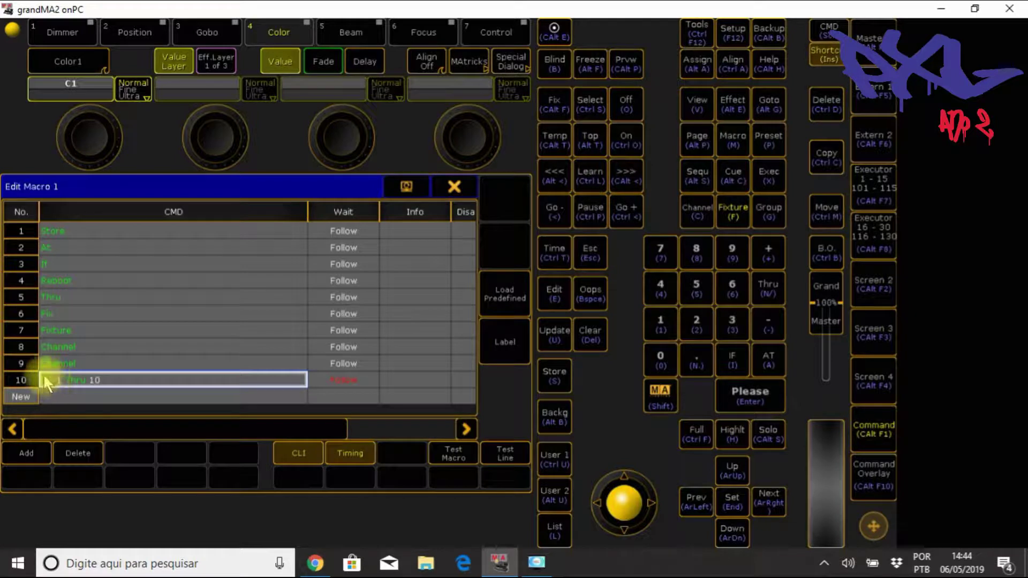
text(10)
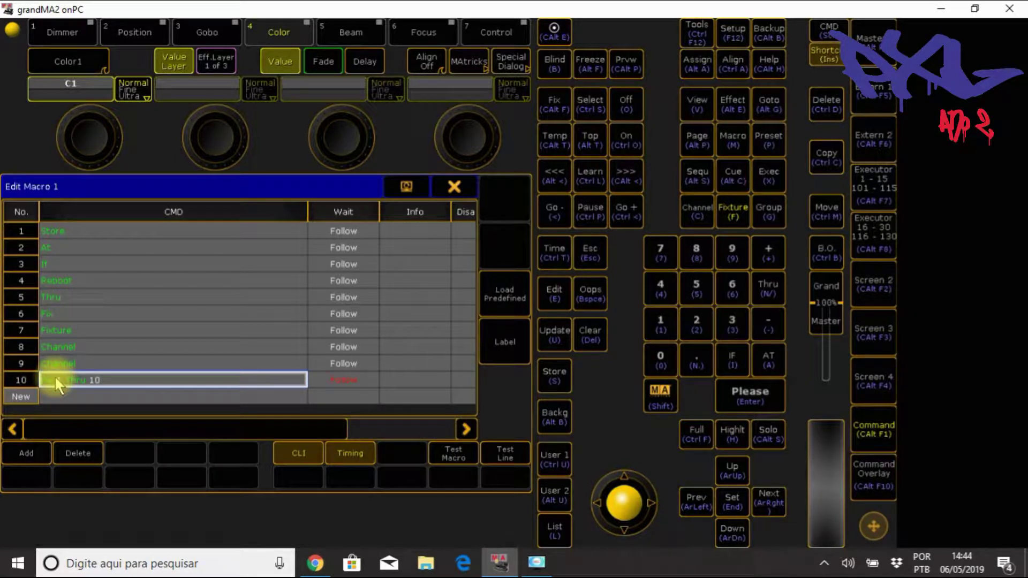
Add the command Fixture 1 Thru 10 as line 11 of macro 1.
click(90, 391)
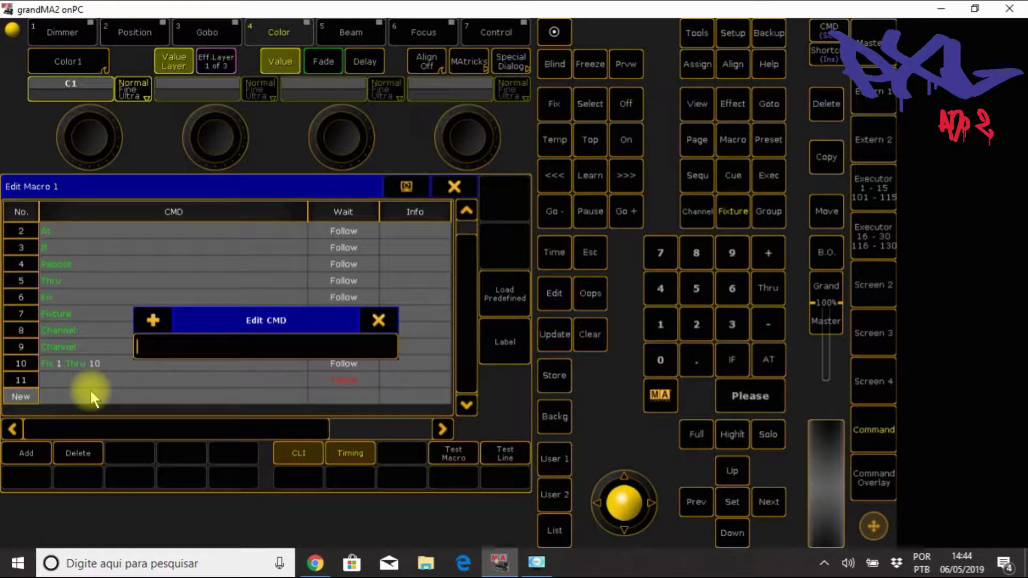
text(f 1 t 10)
key(Return)
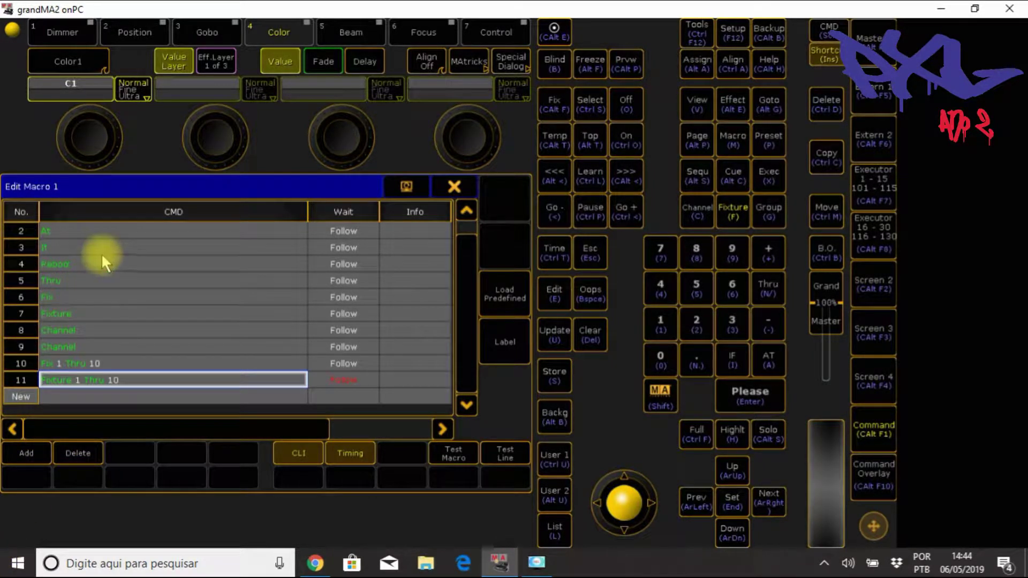
Add the deliberately misspelled command "fisture" as line 12 of macro 1 and select that line.
click(82, 394)
text(f)
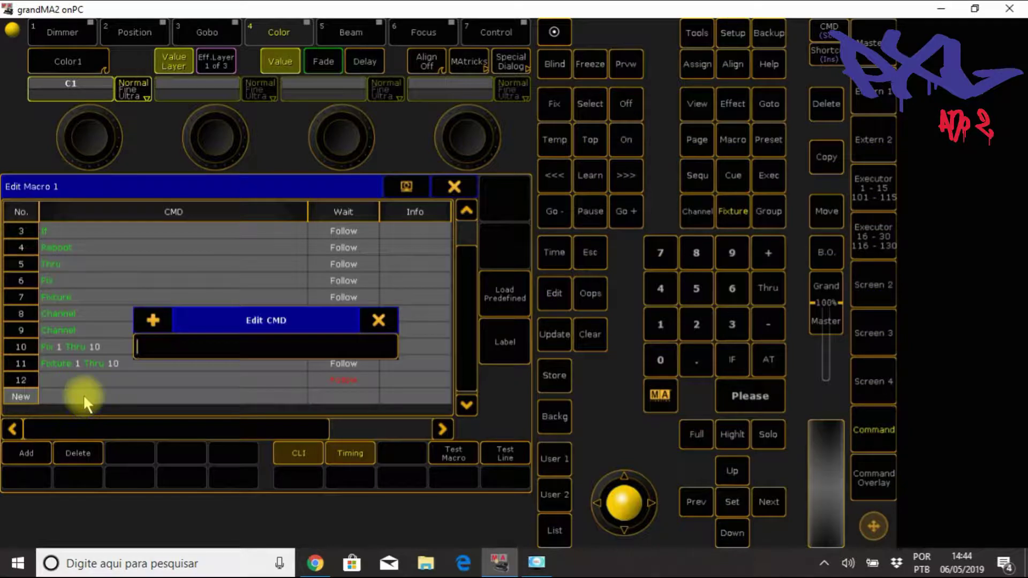
text(isture)
key(Return)
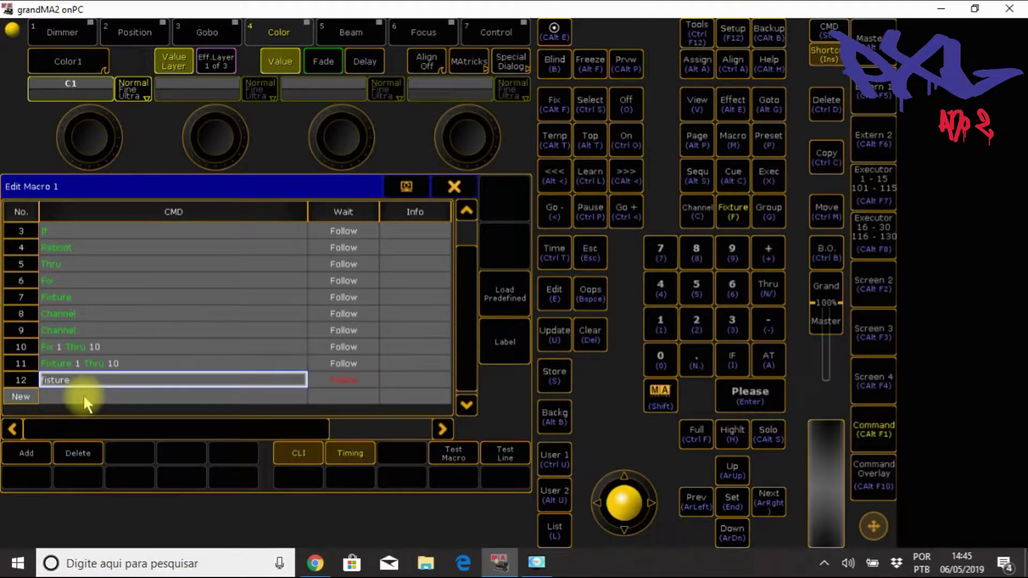
click(82, 395)
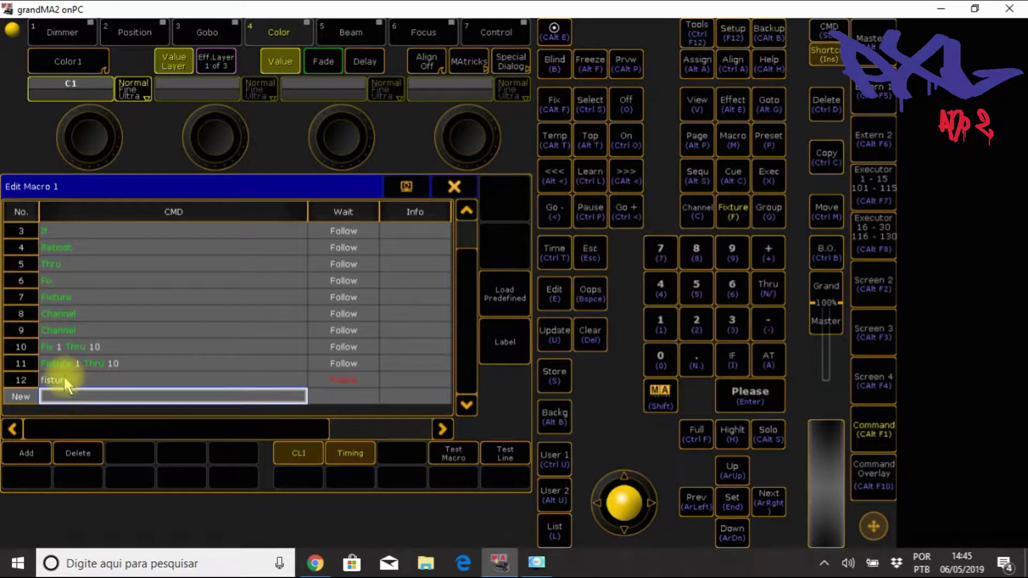
click(64, 378)
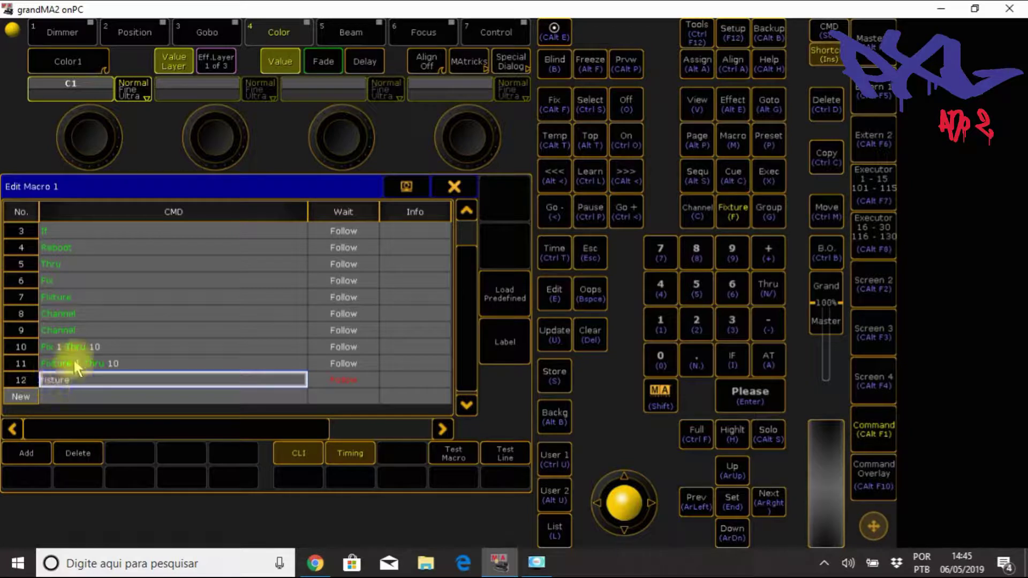
click(86, 374)
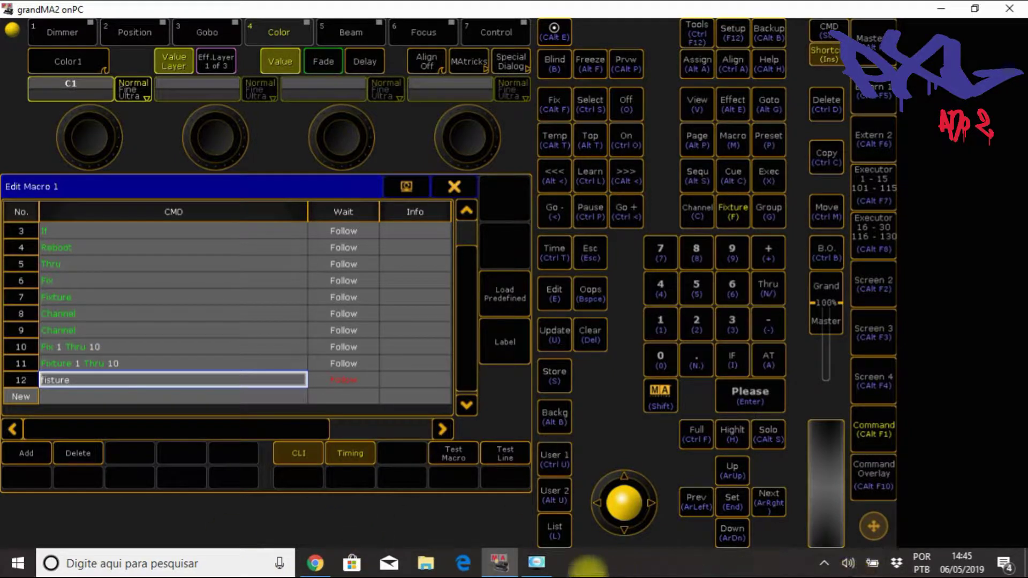
click(536, 563)
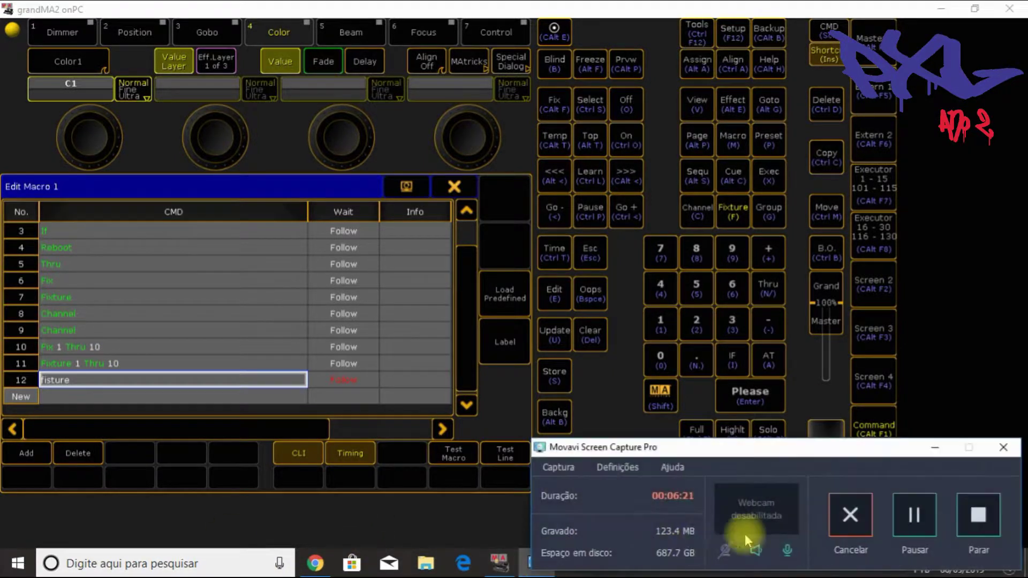
click(906, 514)
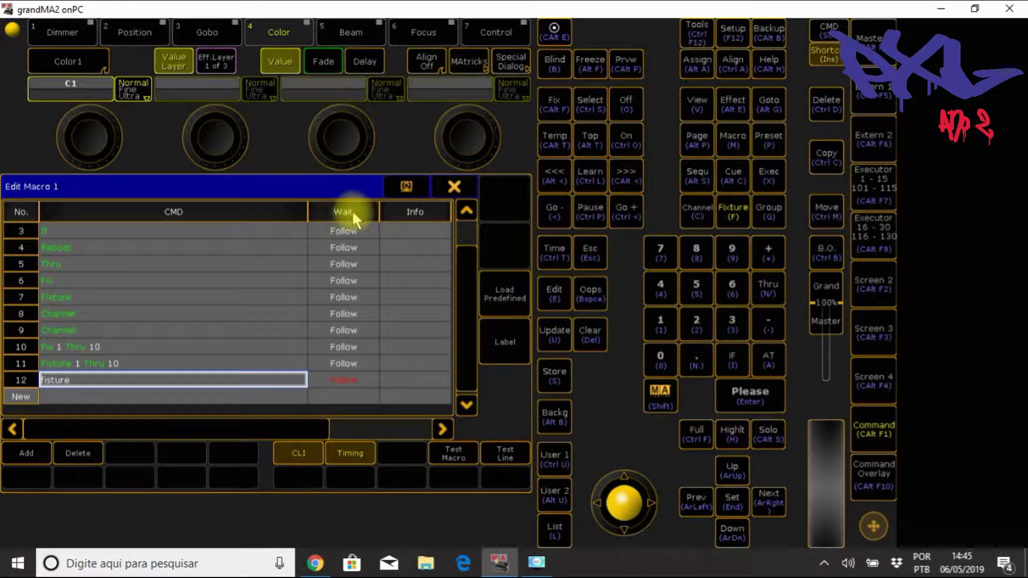
Set the Wait value of macro lines 3 through 12 to Go in one multi-line edit.
click(351, 230)
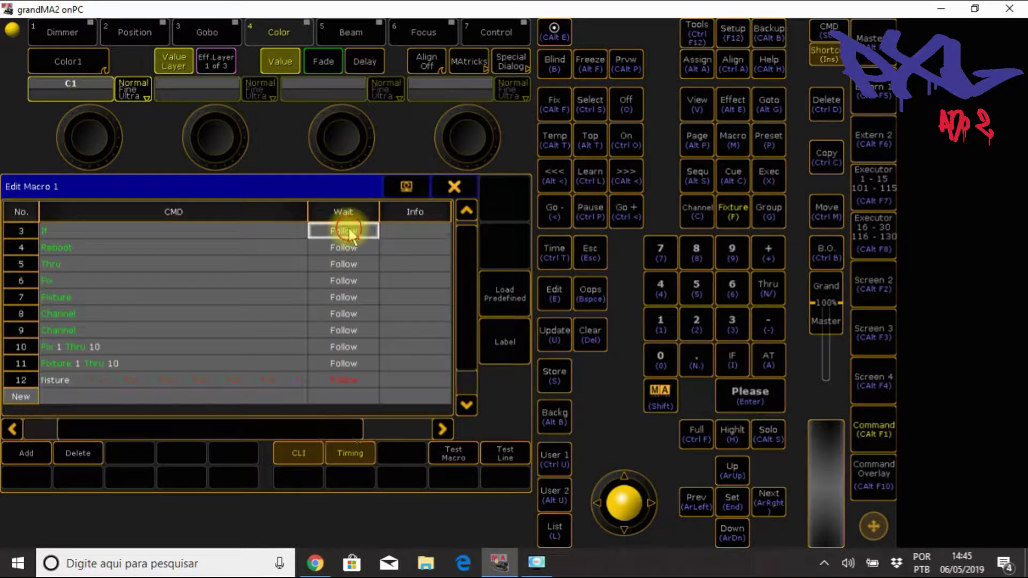
click(49, 231)
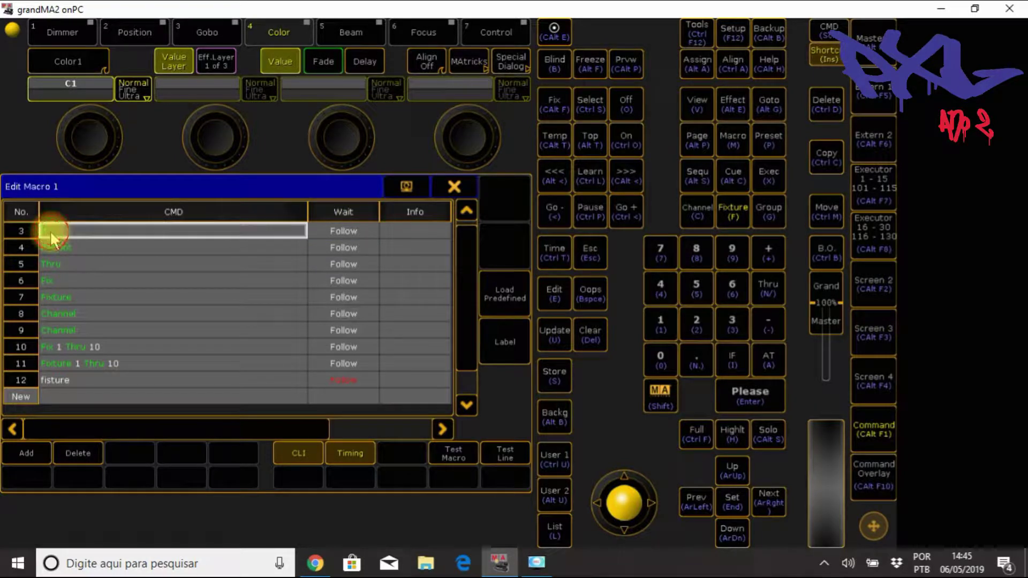
click(263, 247)
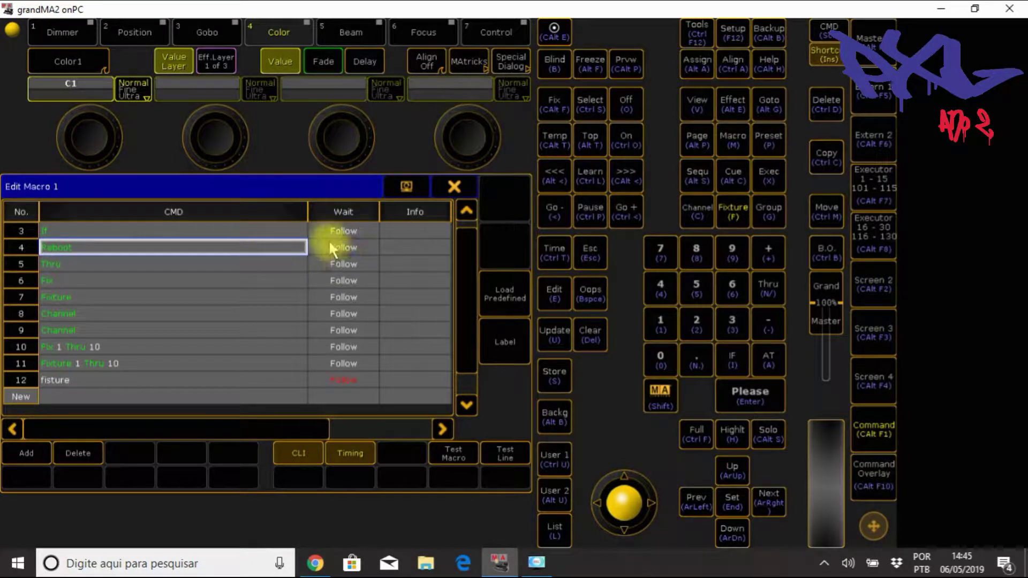
drag(343, 230, 355, 381)
click(345, 232)
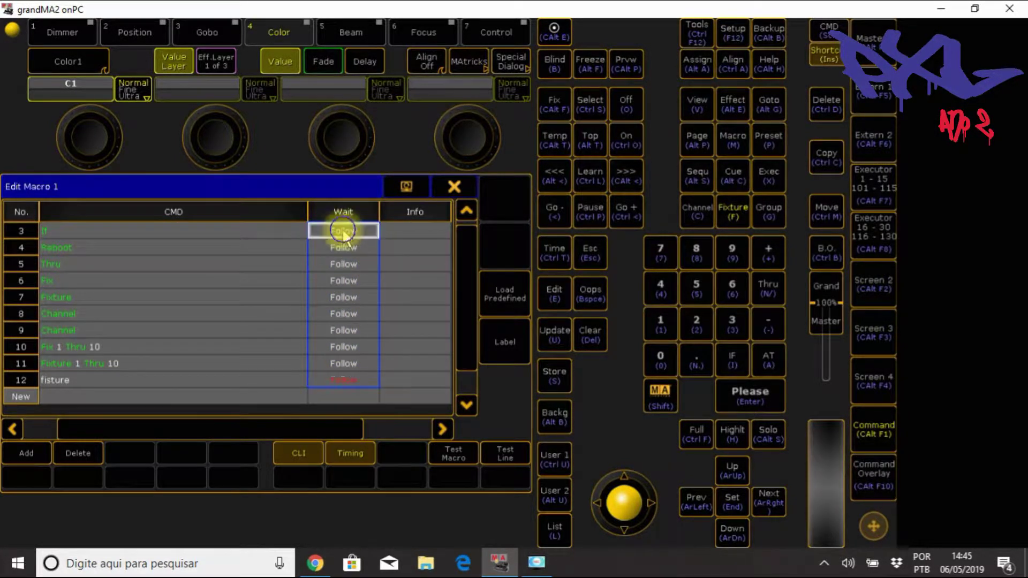
click(342, 230)
click(298, 252)
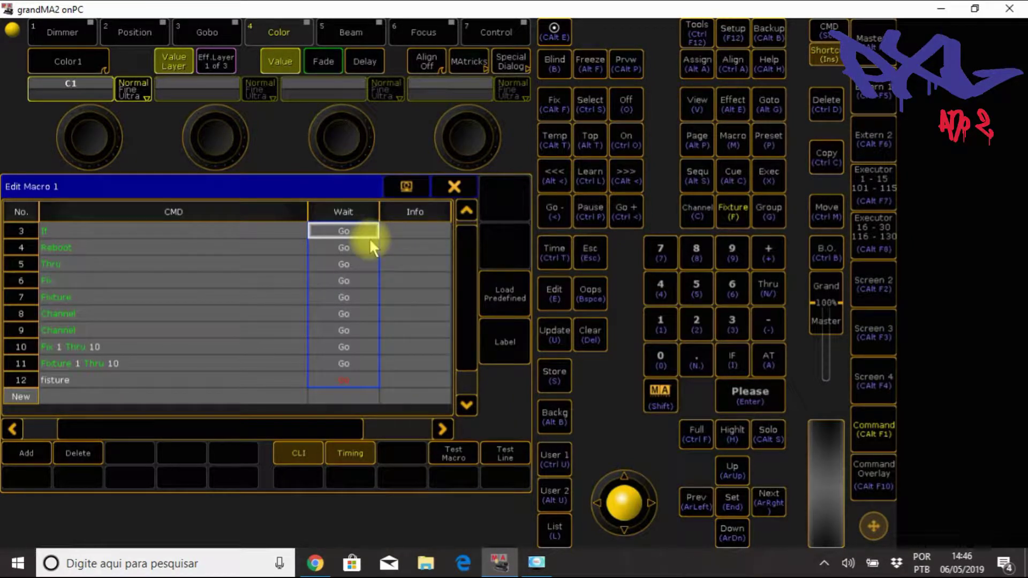
Set the Wait value of the selected macro lines 3 through 12 back to Follow.
drag(371, 241, 344, 229)
click(344, 229)
click(289, 256)
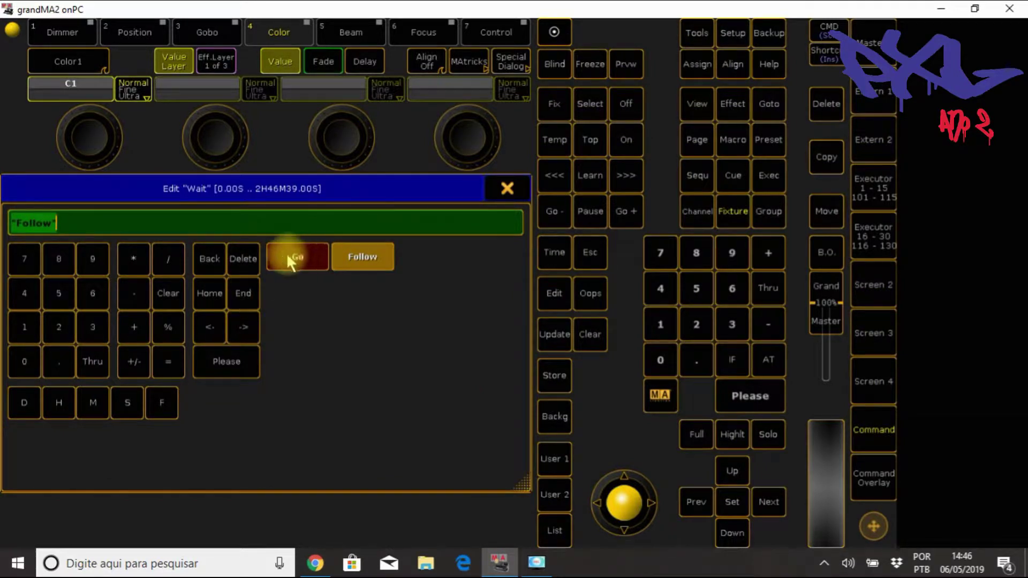
click(351, 258)
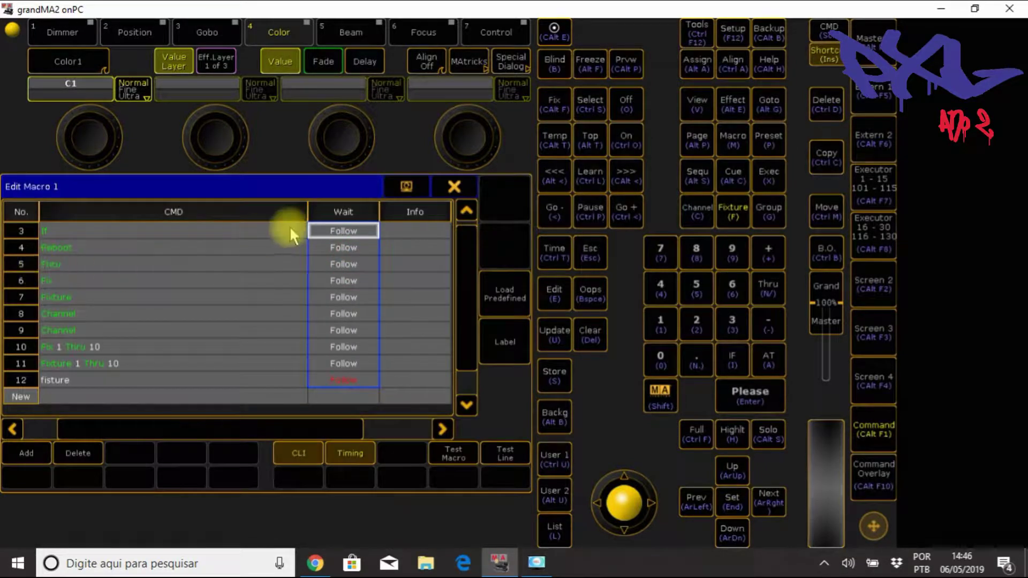
Set the Wait time of the selected macro lines 3 through 12 to 1 second.
click(333, 230)
click(24, 327)
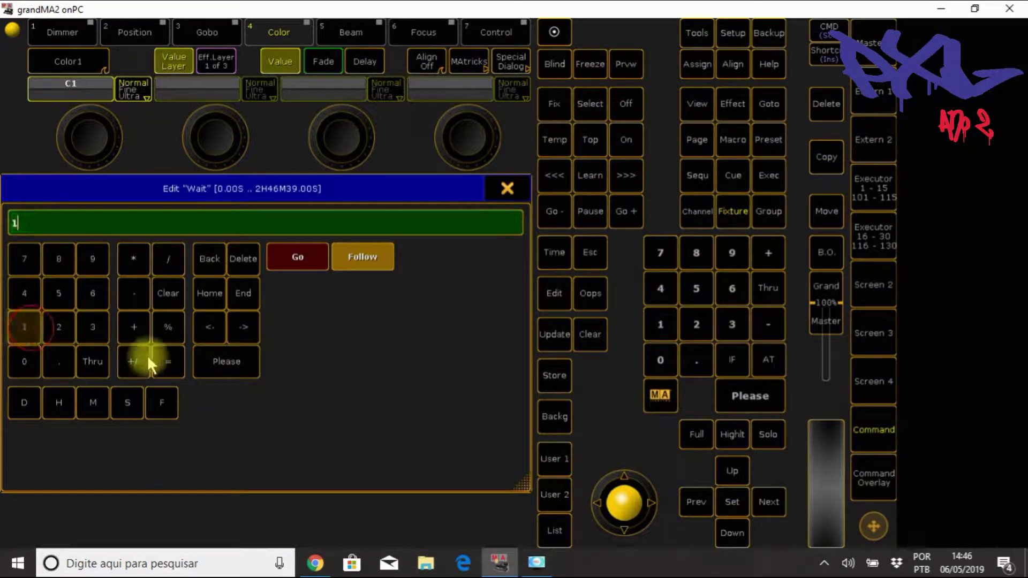
click(251, 362)
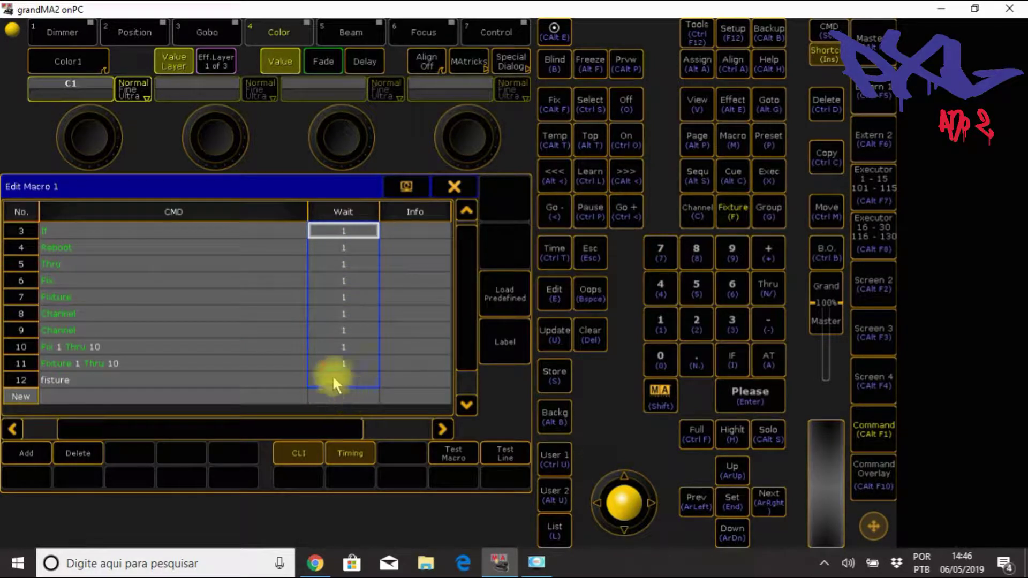
drag(334, 381, 326, 230)
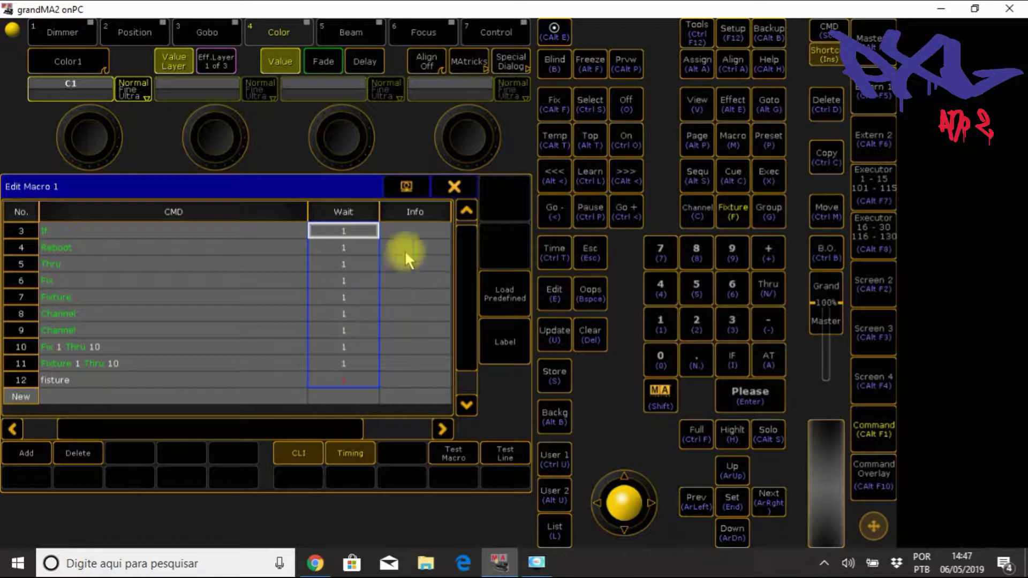
Enter the info text "frfff" for line 3 of macro 1.
click(414, 226)
click(413, 227)
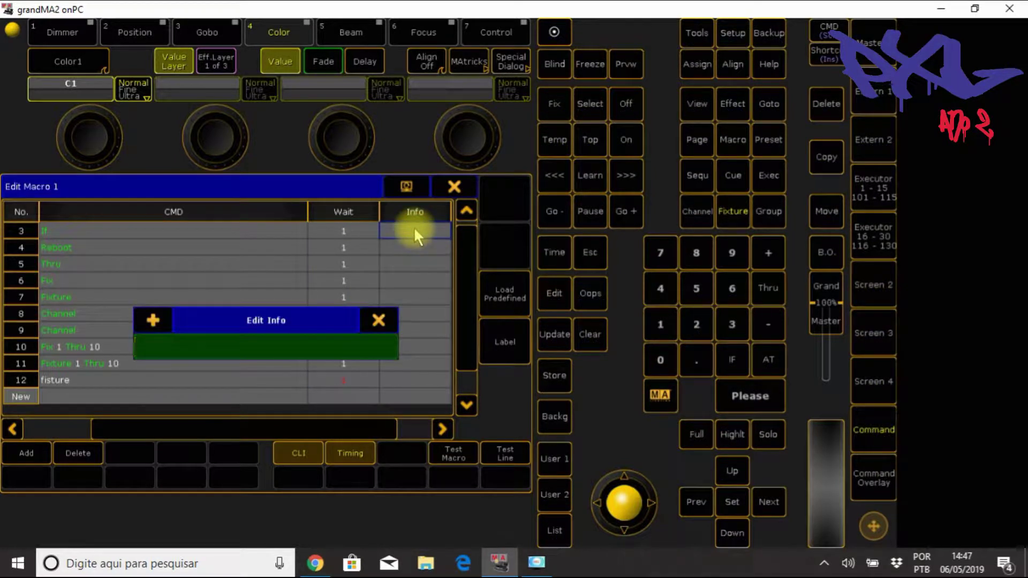
text(frfff)
key(Return)
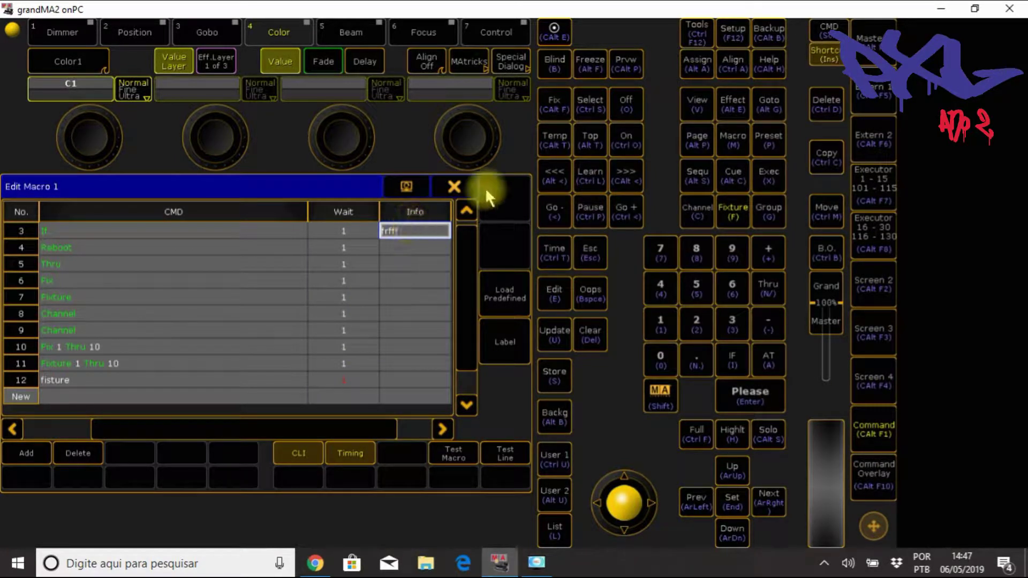
Close and reopen the macro 1 editor, then narrow its CMD column and widen its Info column.
click(454, 187)
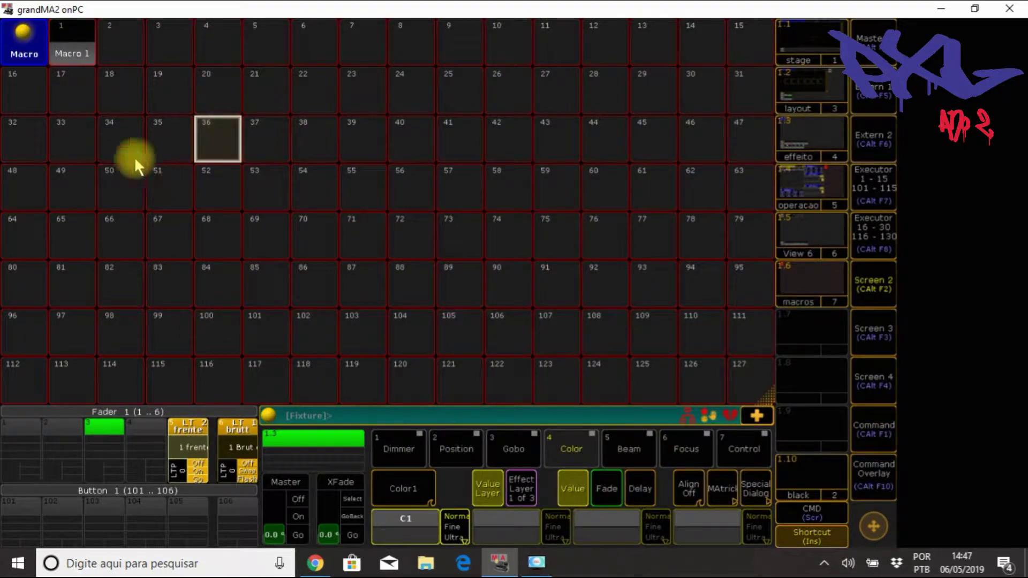
click(74, 54)
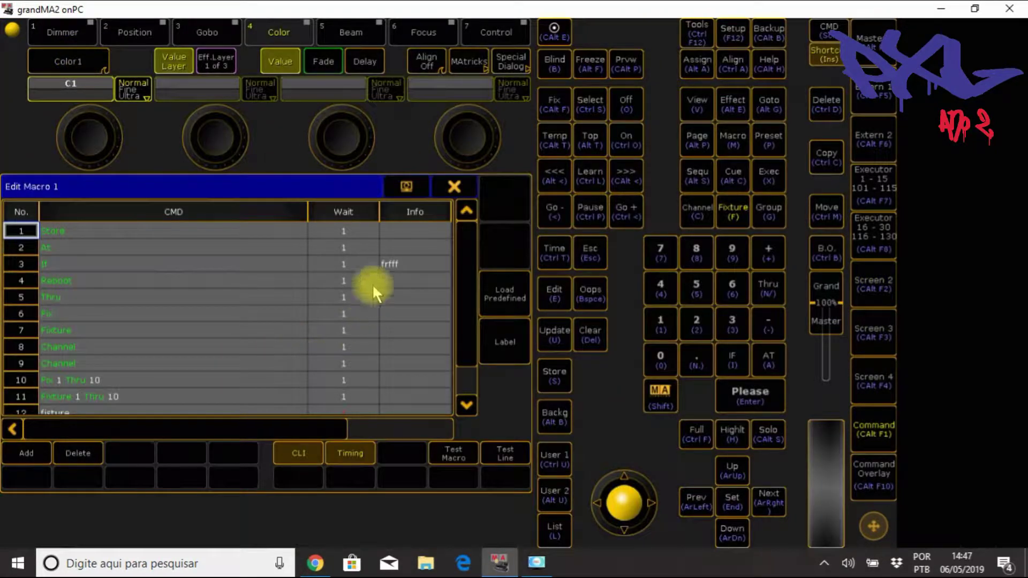
click(390, 264)
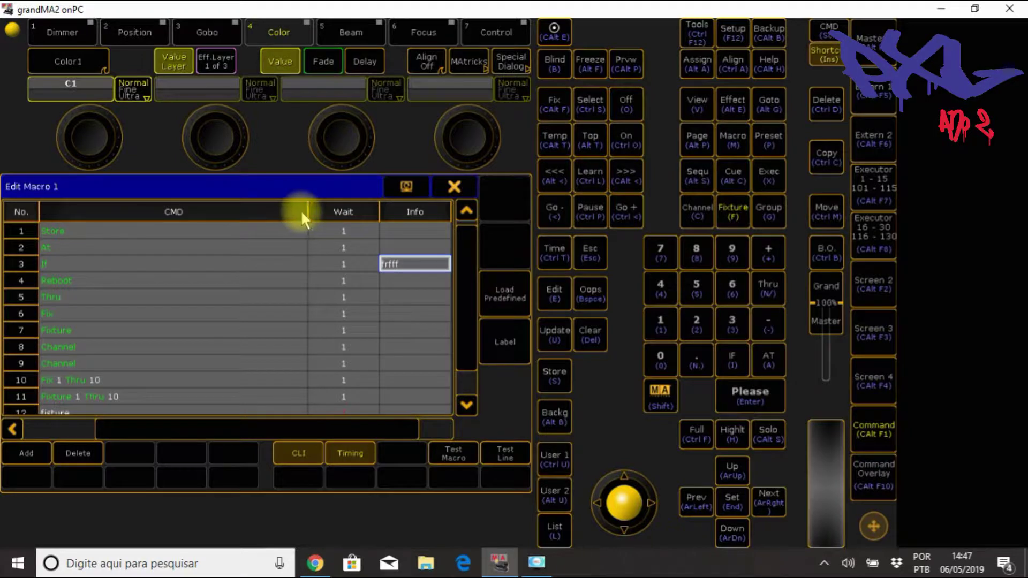
drag(301, 210, 193, 220)
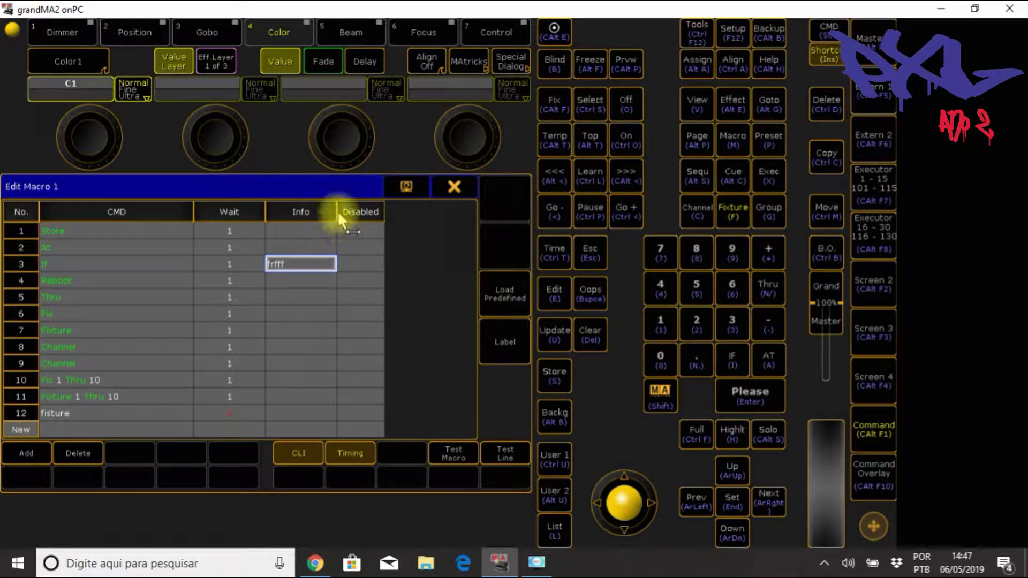
drag(337, 210, 381, 215)
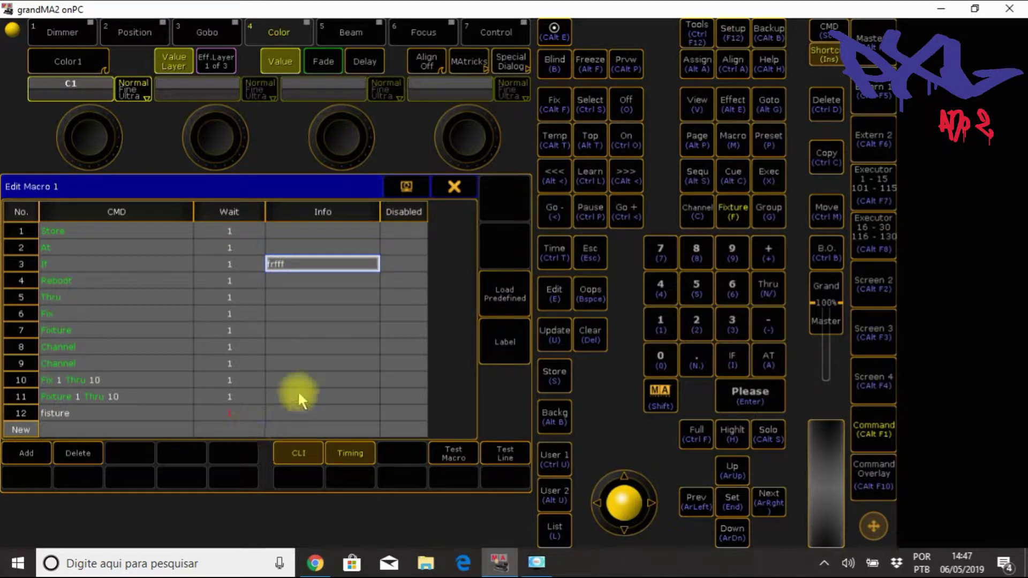
Try out the Disabled setting by disabling and re-enabling lines 3 and 4 of macro 1.
click(405, 264)
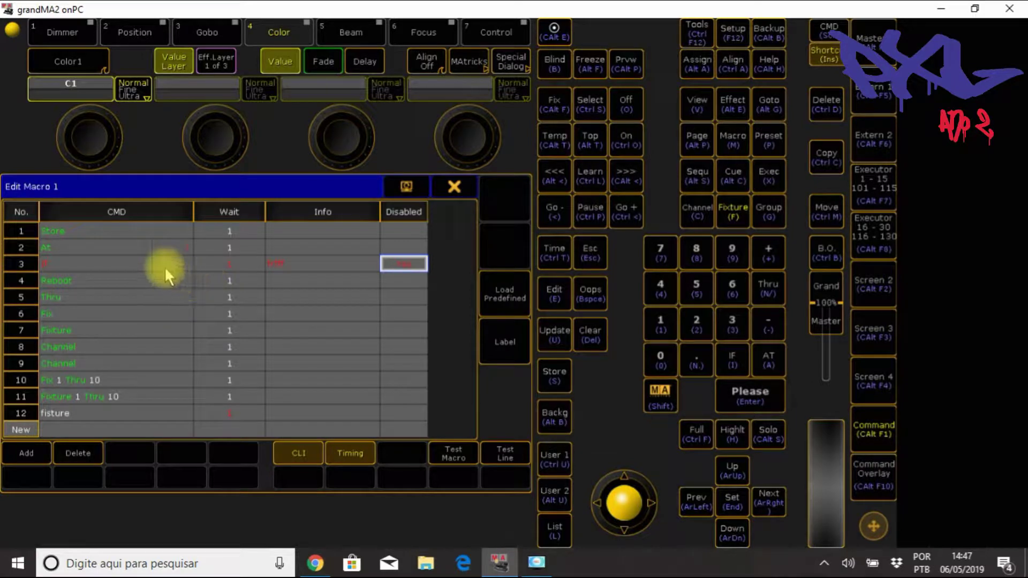
click(405, 263)
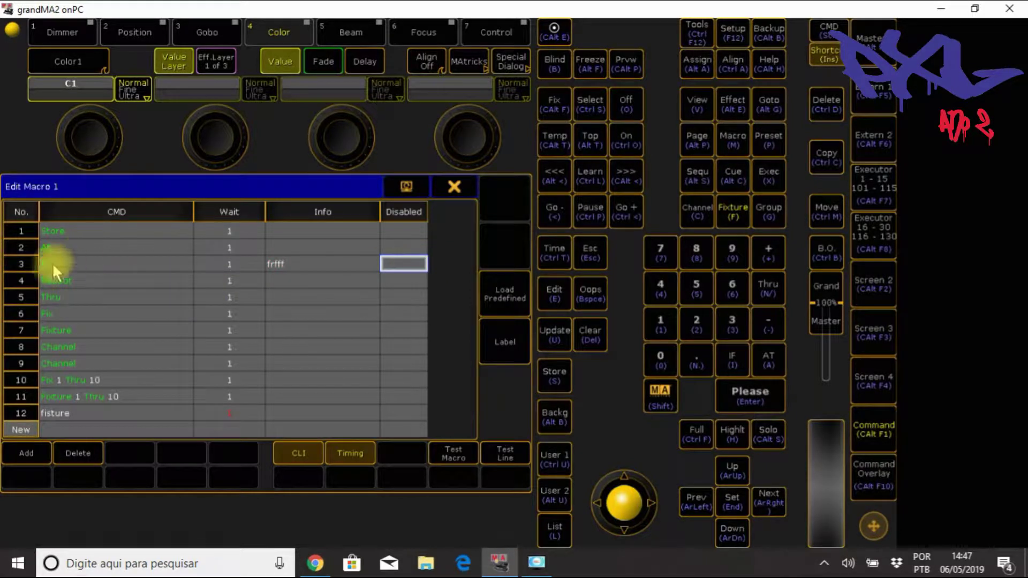
click(402, 263)
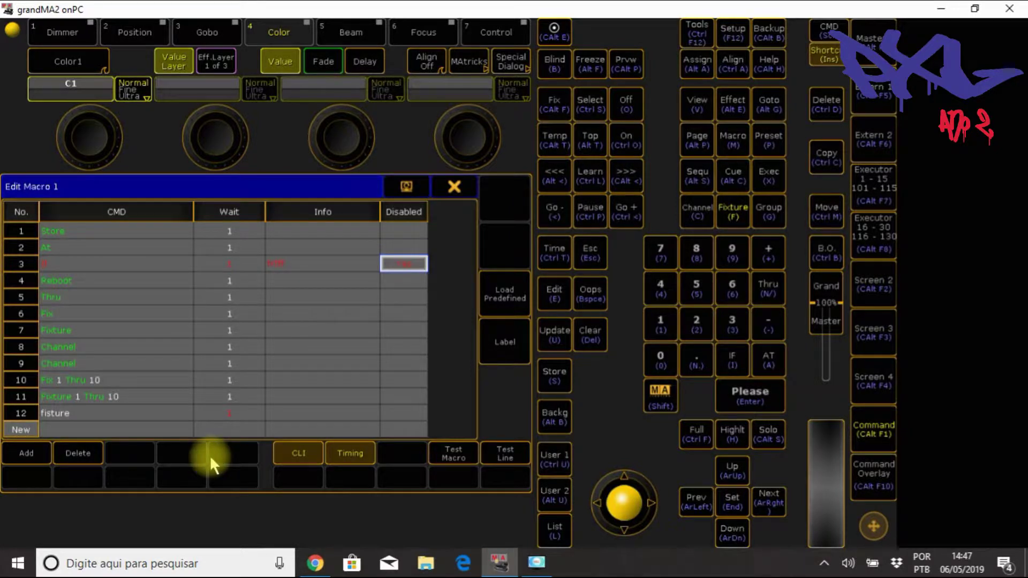
click(388, 264)
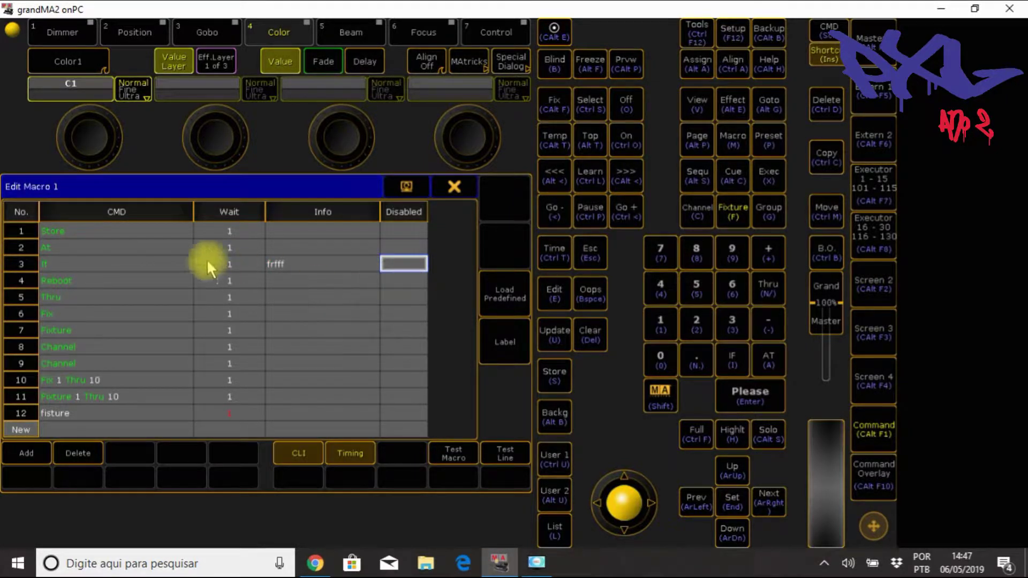
click(407, 262)
click(409, 277)
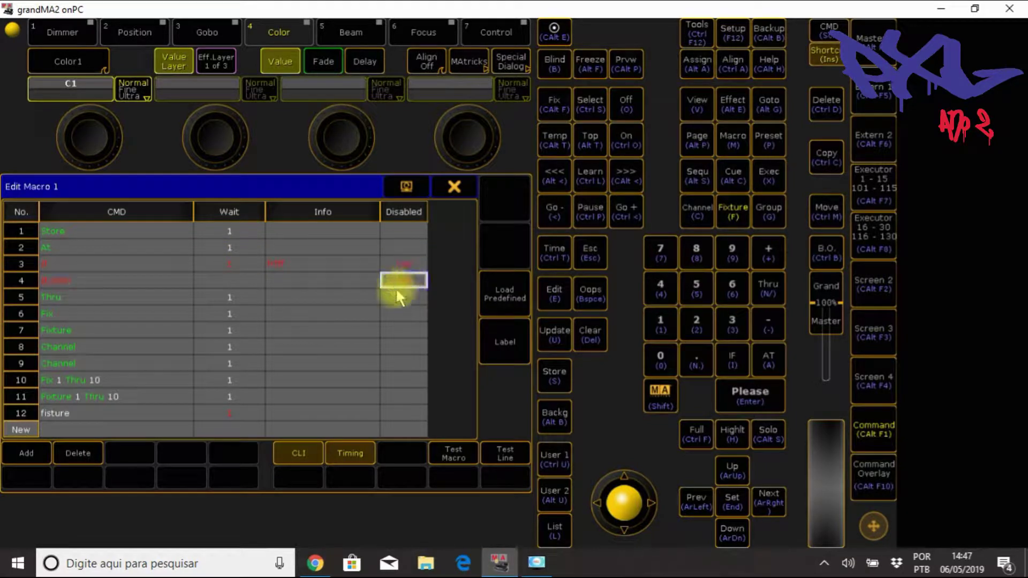
click(396, 263)
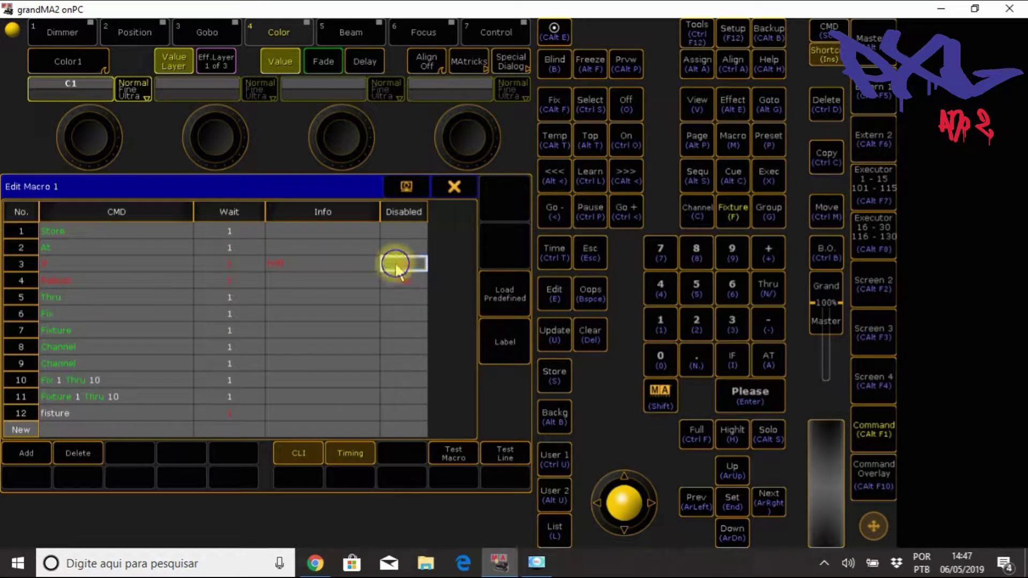
click(396, 278)
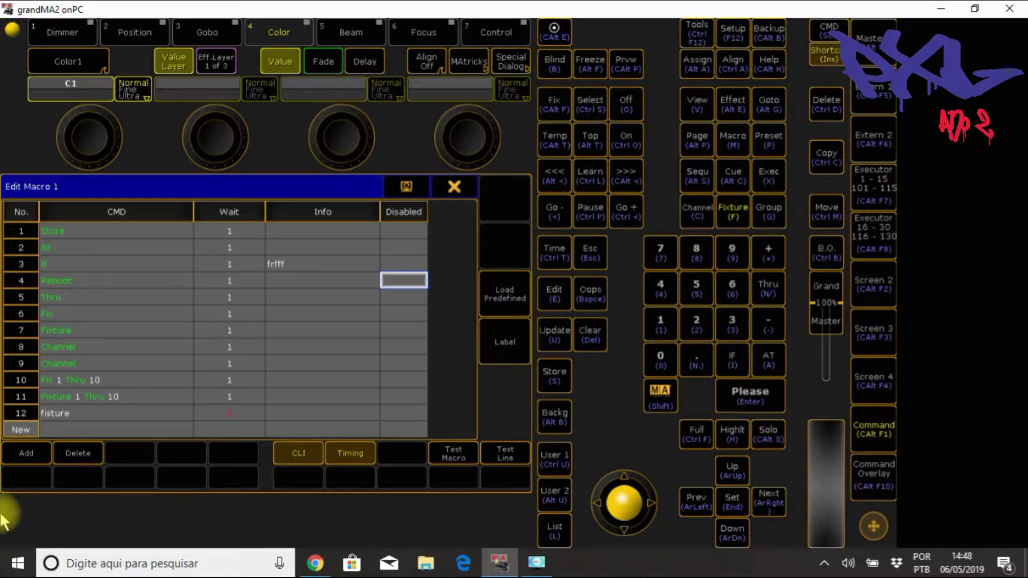
Close the macro editor and delete macro 1 from the Macro pool.
click(454, 186)
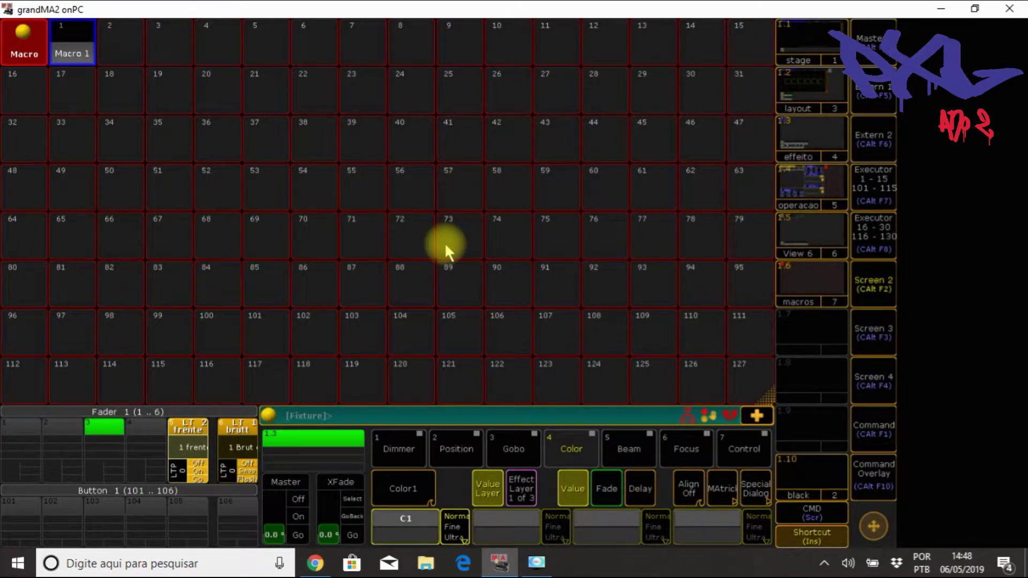
key(Delete)
click(94, 51)
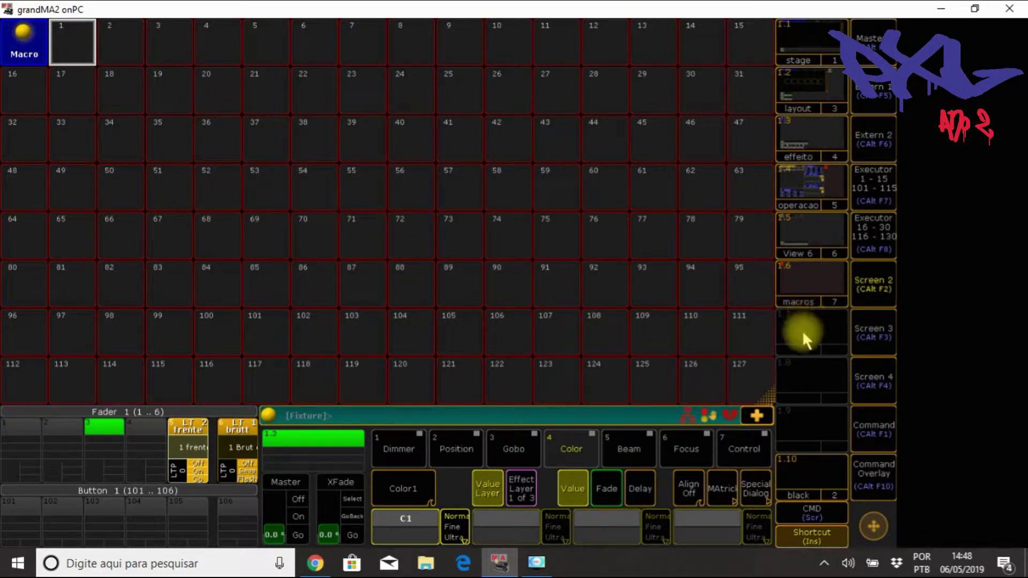
Remove the full-screen Macro pool window and create a Command Line system window in its place.
click(25, 32)
click(603, 138)
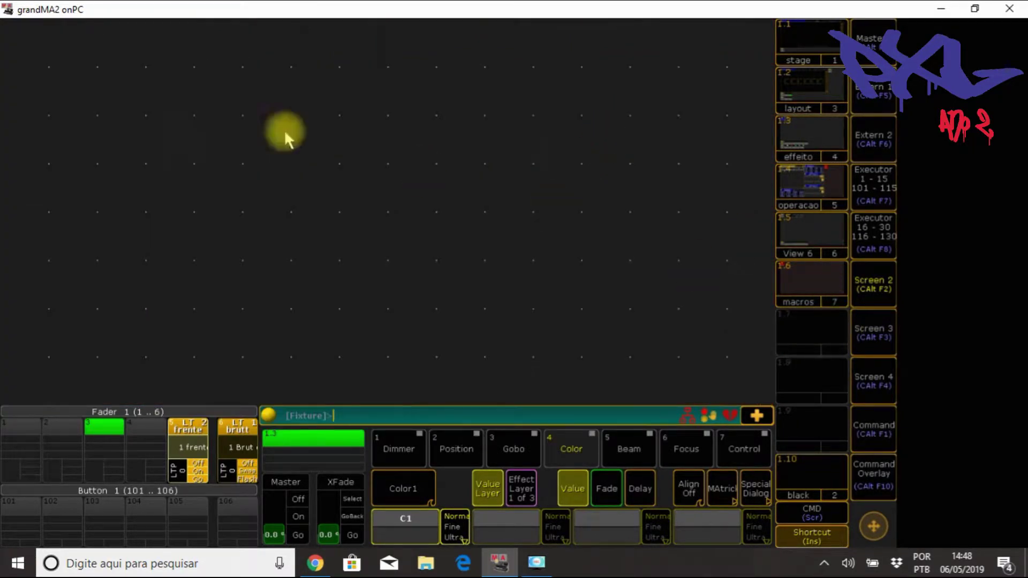
click(26, 40)
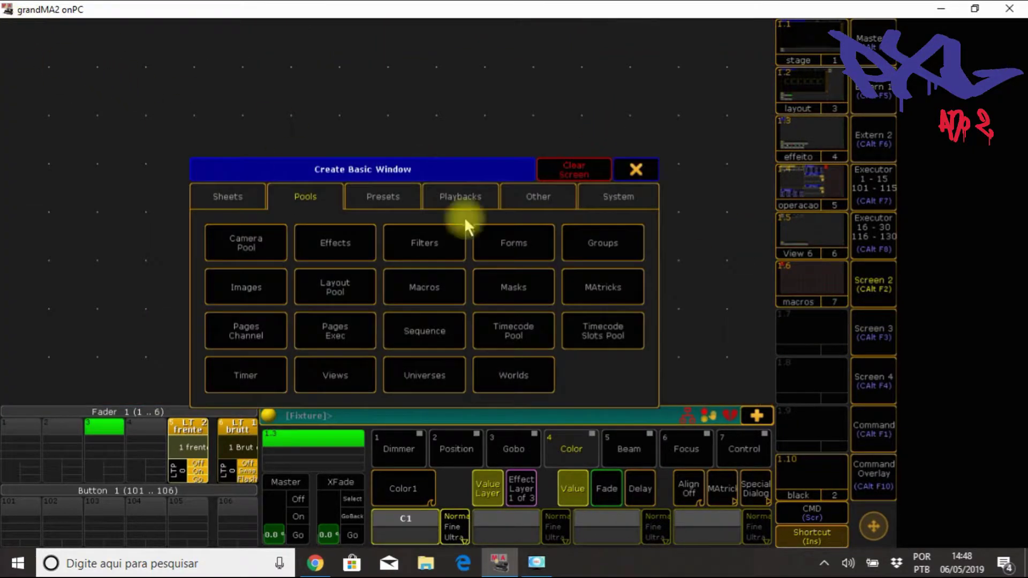
click(613, 197)
click(226, 240)
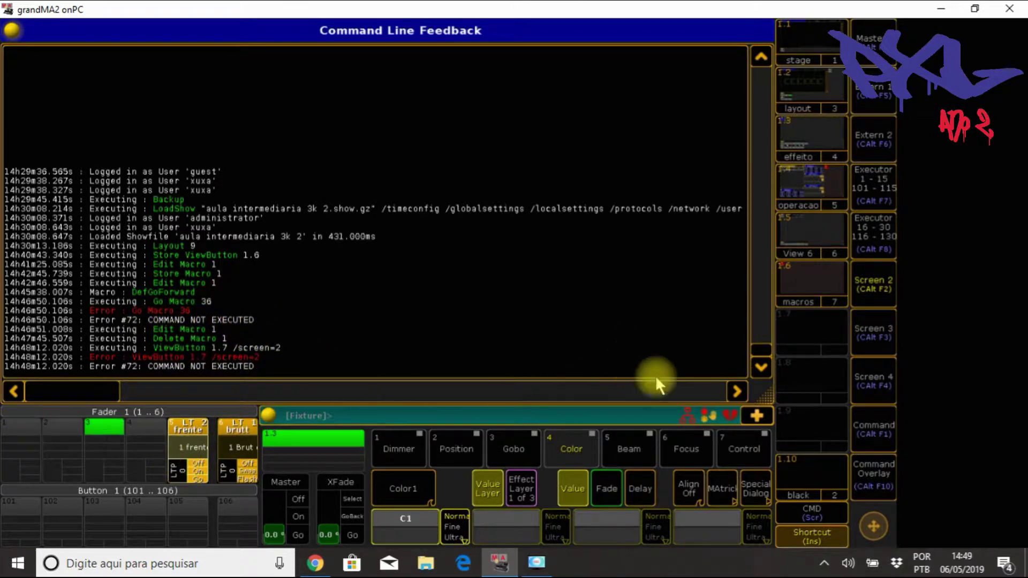
Shrink the Command Line Feedback window to half the screen width and create a Macros pool in the free area beside it.
drag(379, 386, 378, 397)
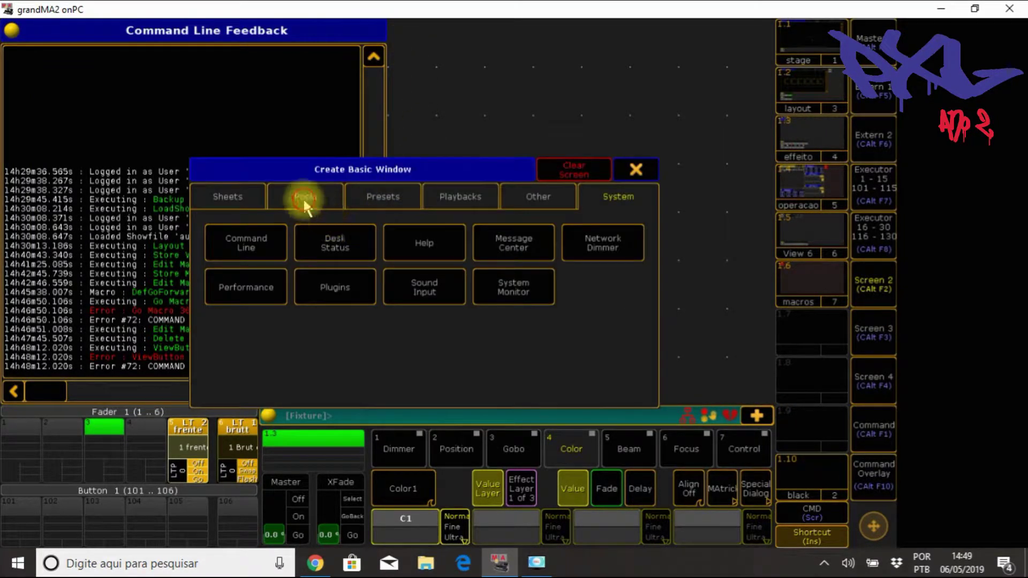
click(304, 203)
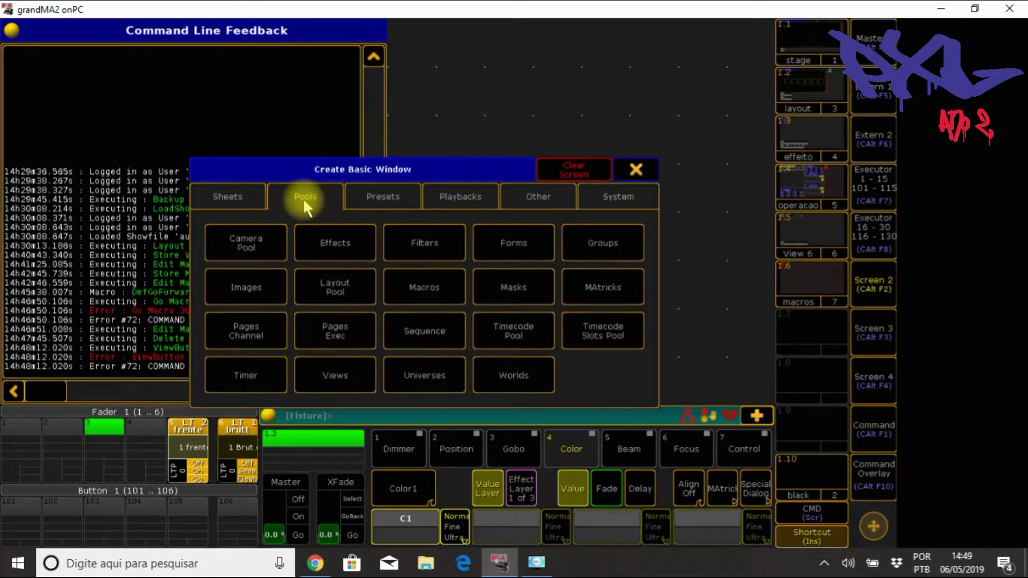
click(437, 285)
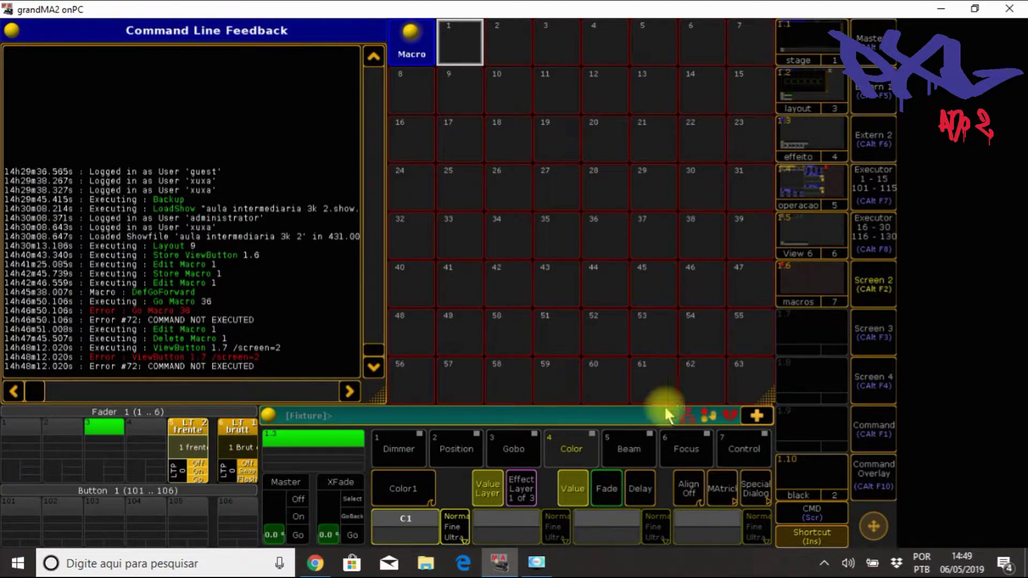
Store the combined Command Line Feedback and Macro pool layout on view button 1.7, for screen 2 only.
key(s)
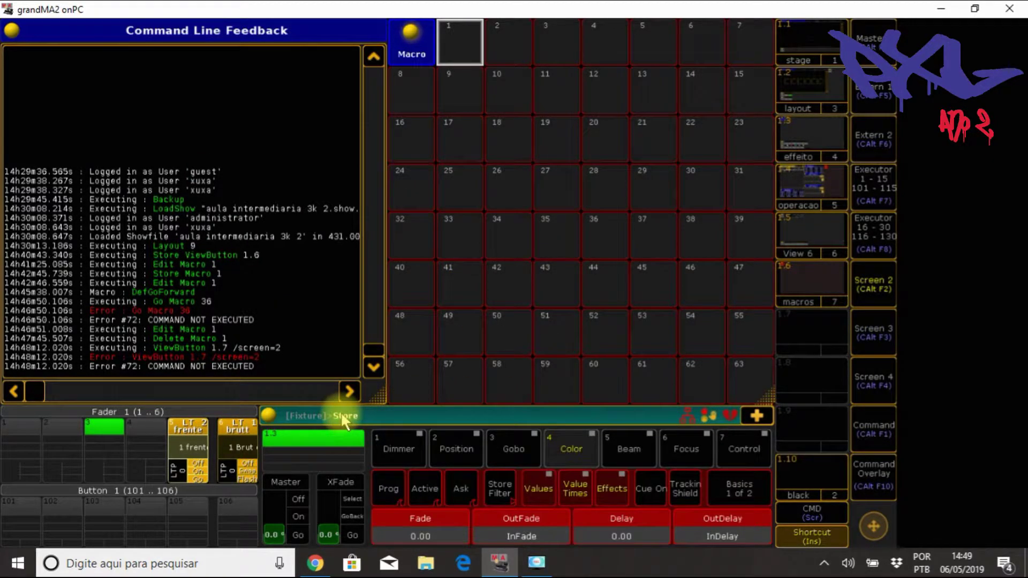
click(819, 331)
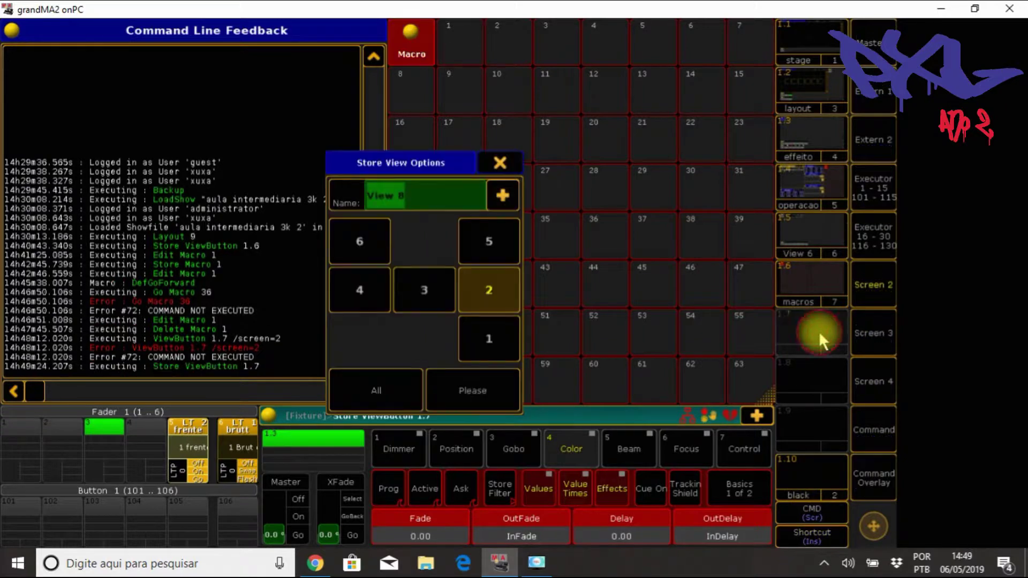
click(462, 384)
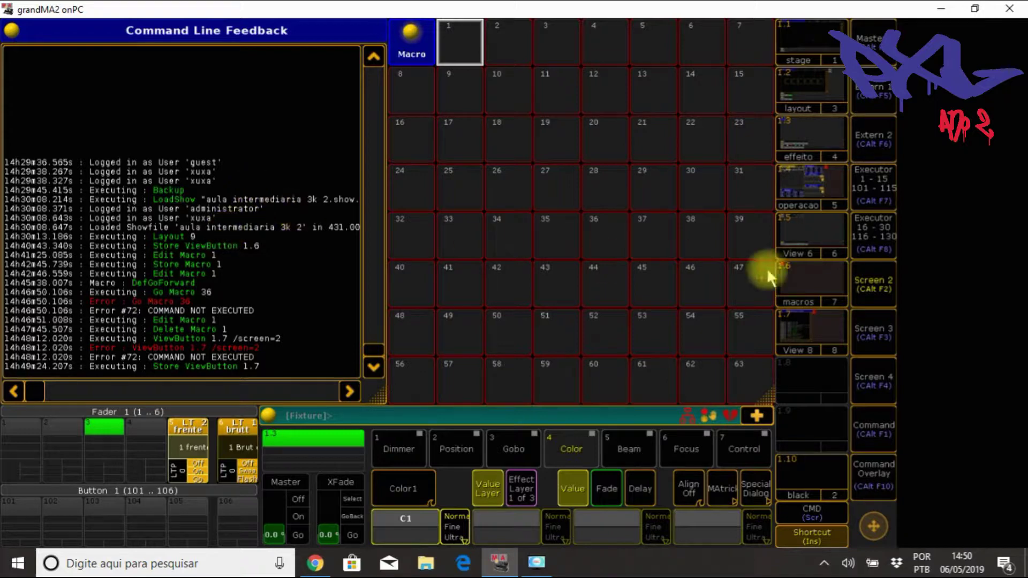
Switch the preset type through Position, Dimmer, Gobo, Color and back to Position, reading each command's syntax in the Command Line Feedback.
click(463, 444)
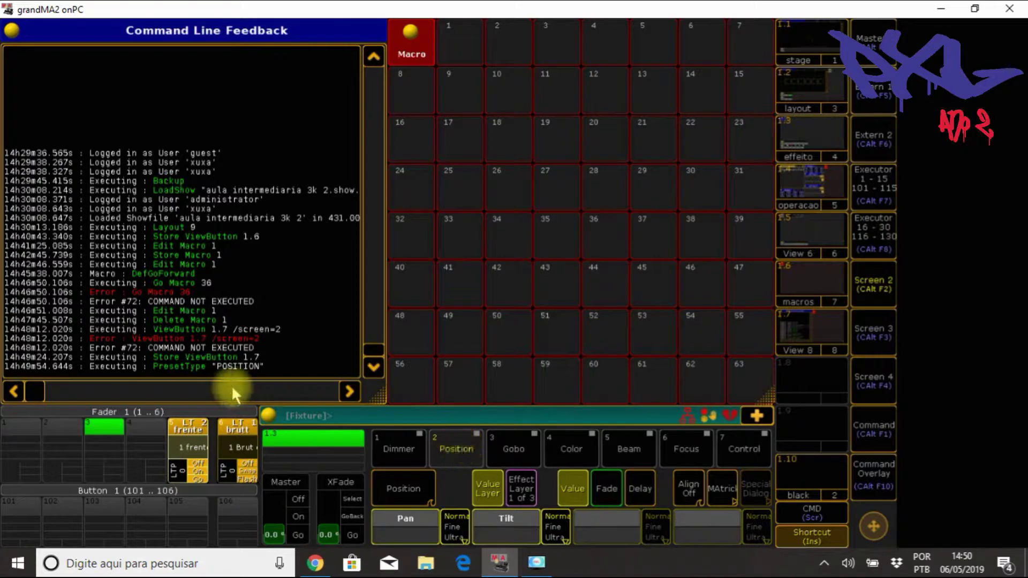
click(400, 451)
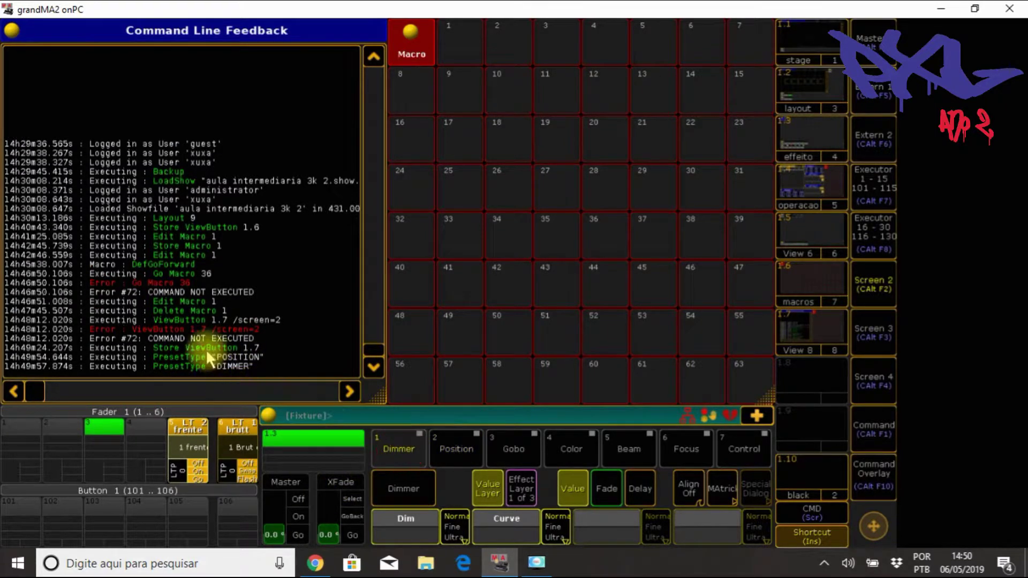
click(519, 447)
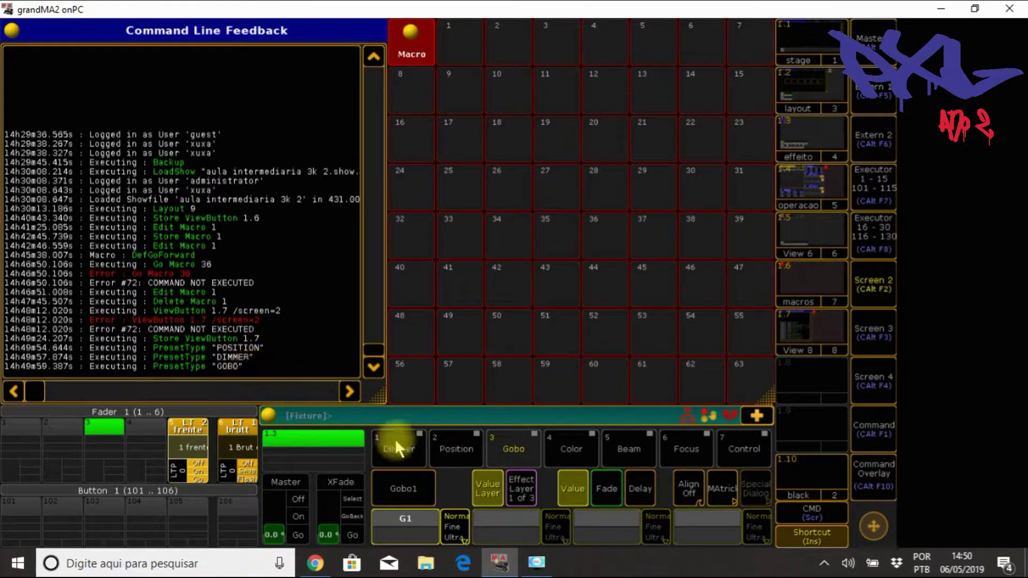
click(578, 449)
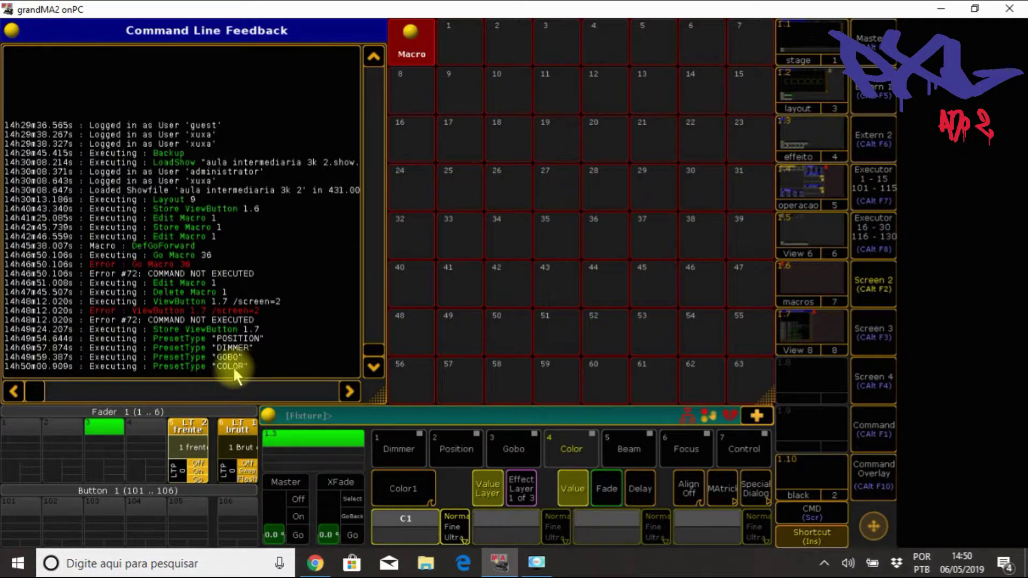
click(464, 446)
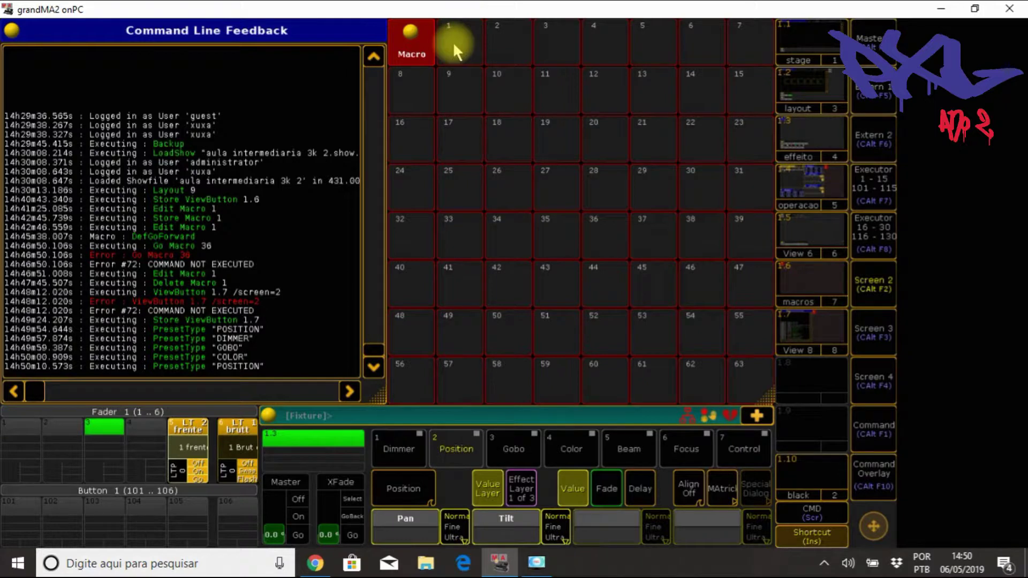
click(537, 561)
click(935, 448)
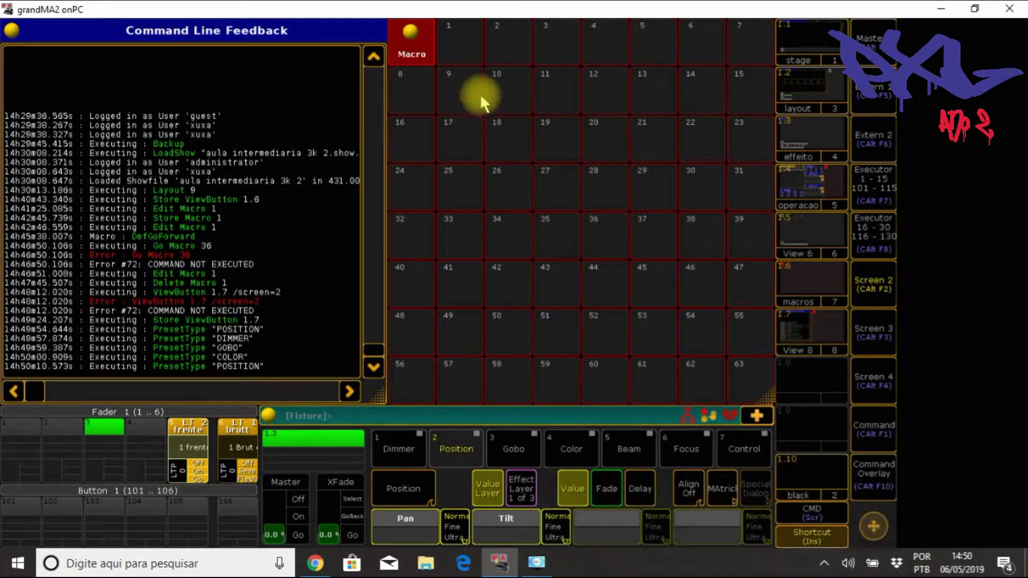
Open empty macro 1 for editing, add its first line and start the line's command with "preset".
right_click(465, 46)
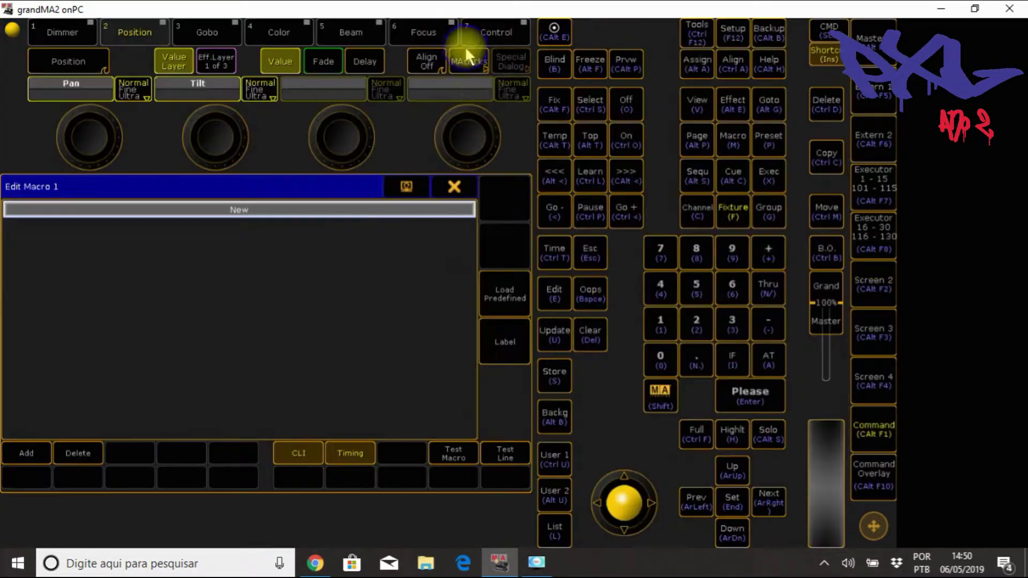
click(295, 209)
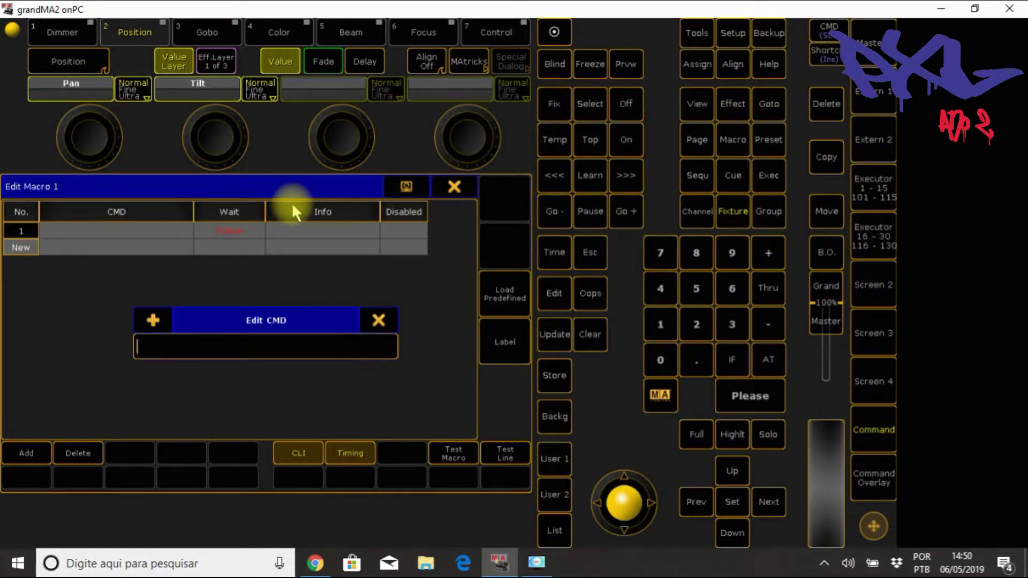
text(preset)
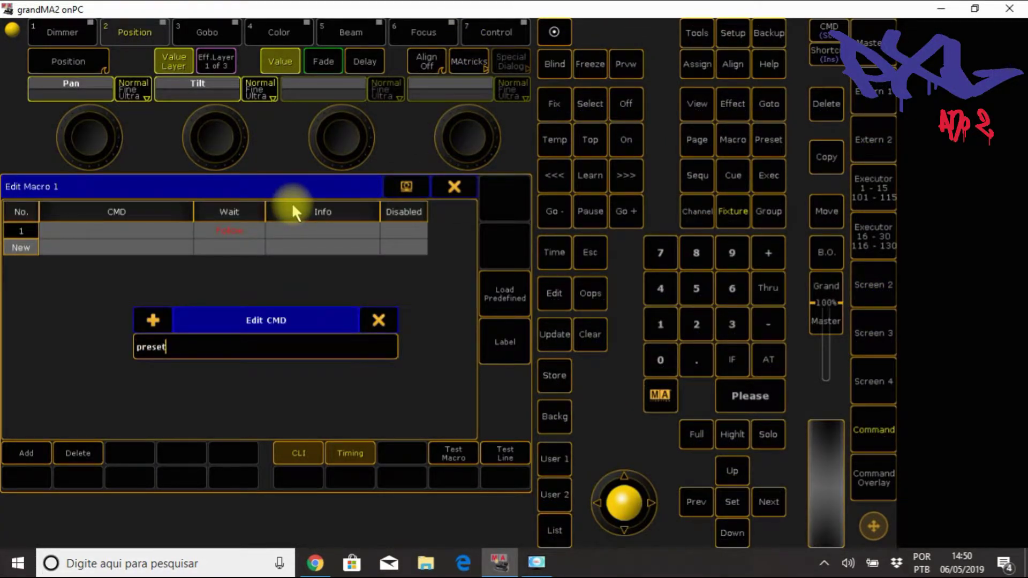